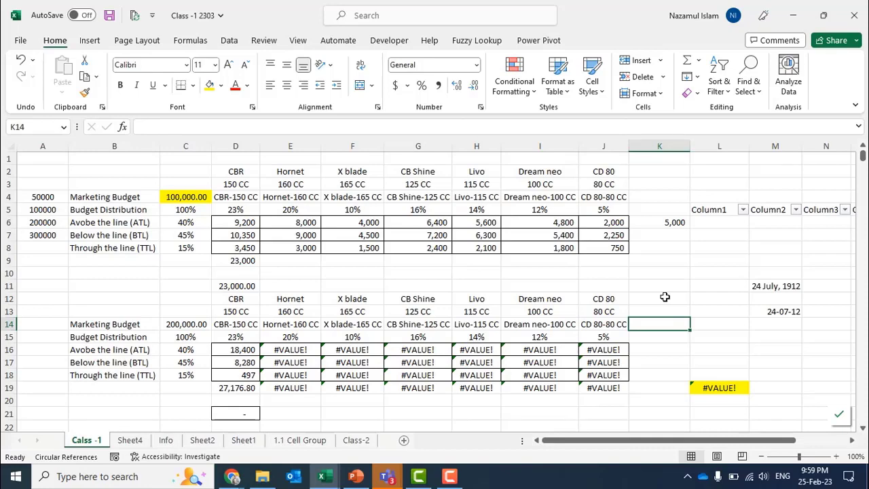
Switch to the Book1 workbook and examine the Total and per-person columns of the second hunting table on Sheet3
click(326, 480)
click(366, 426)
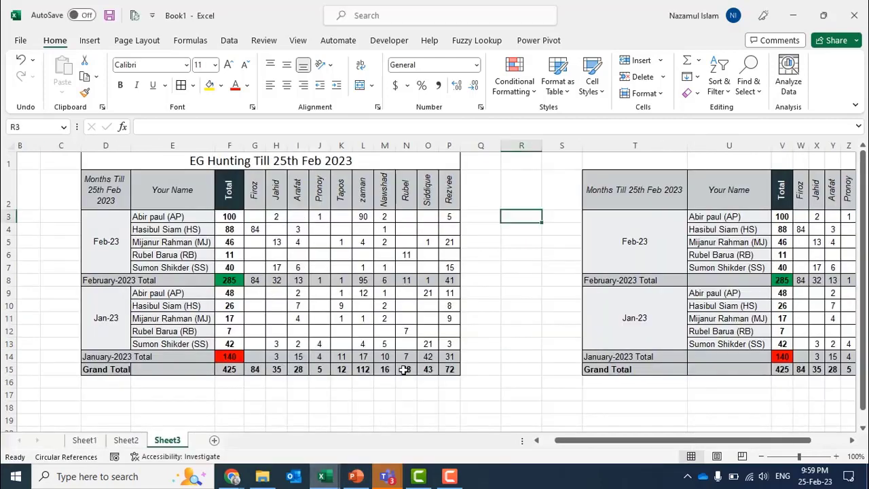
click(528, 243)
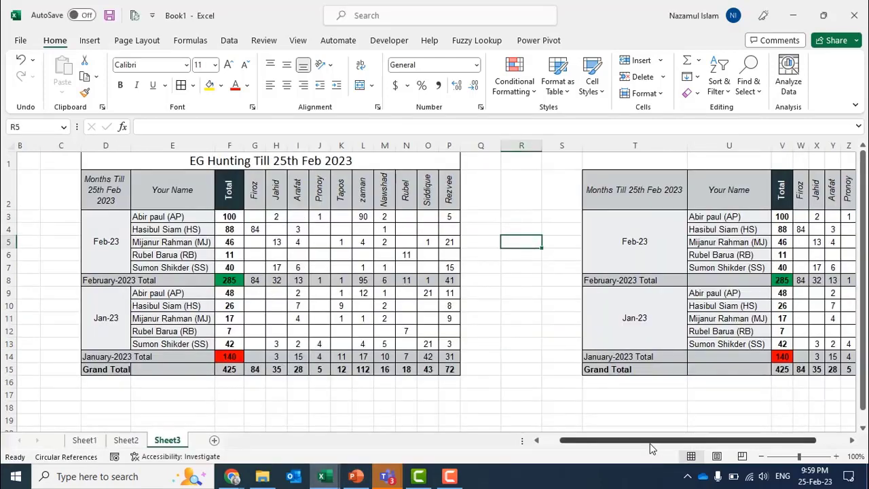
drag(642, 443, 778, 442)
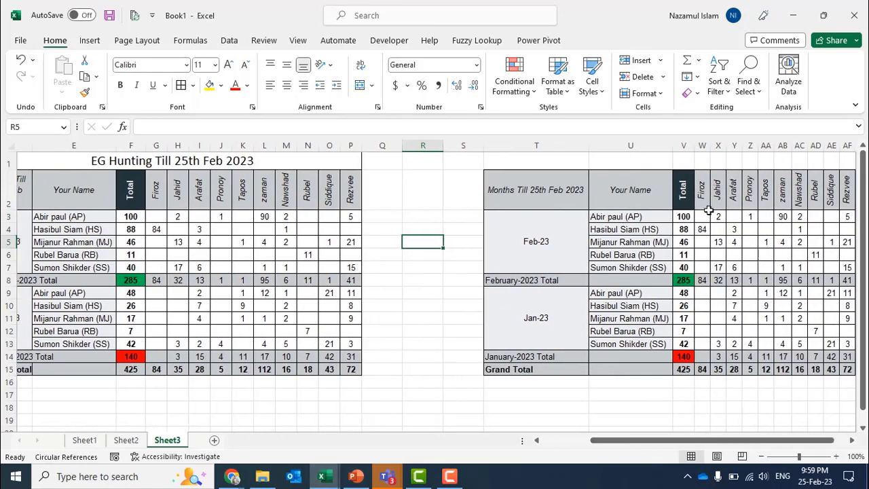
click(685, 145)
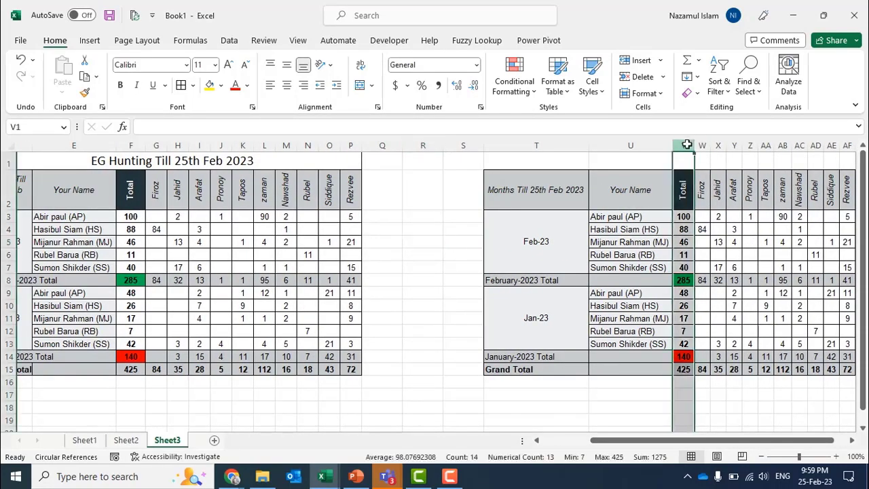
scroll(686, 444, right, 1)
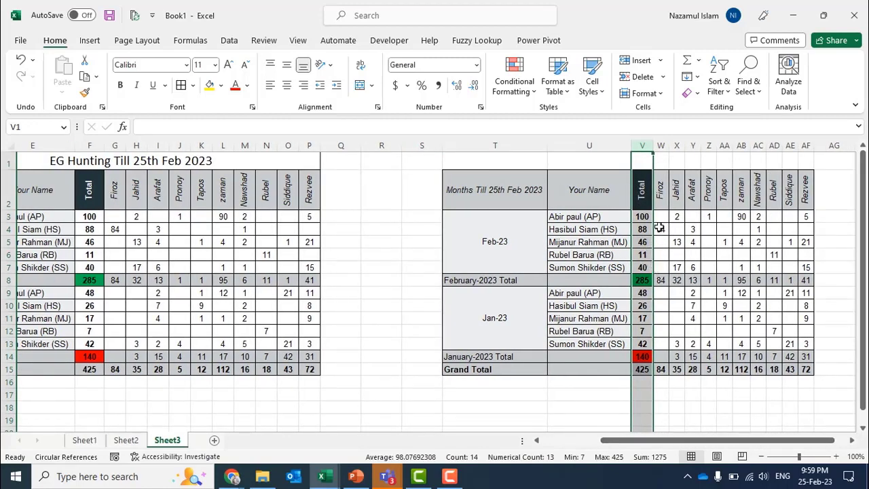
drag(661, 145, 759, 145)
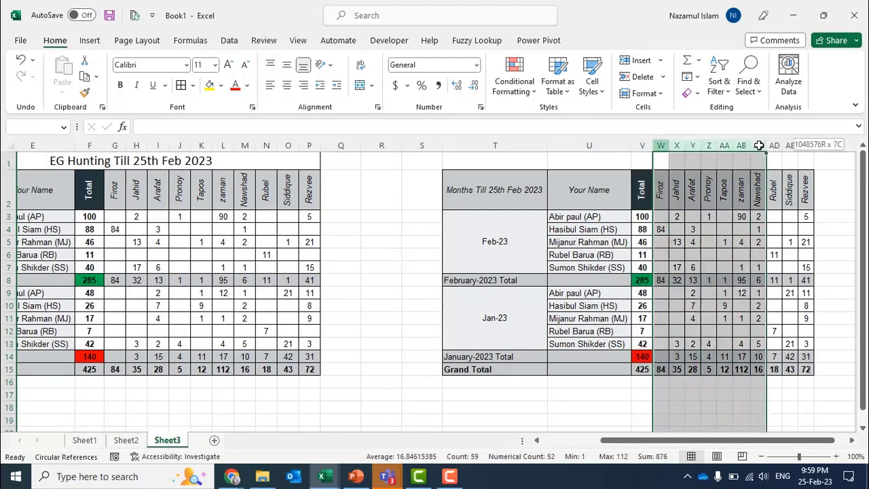
click(520, 225)
Examine the February-2023 Total and January-2023 Total rows and their cells in the second table's Total column
drag(458, 278, 504, 281)
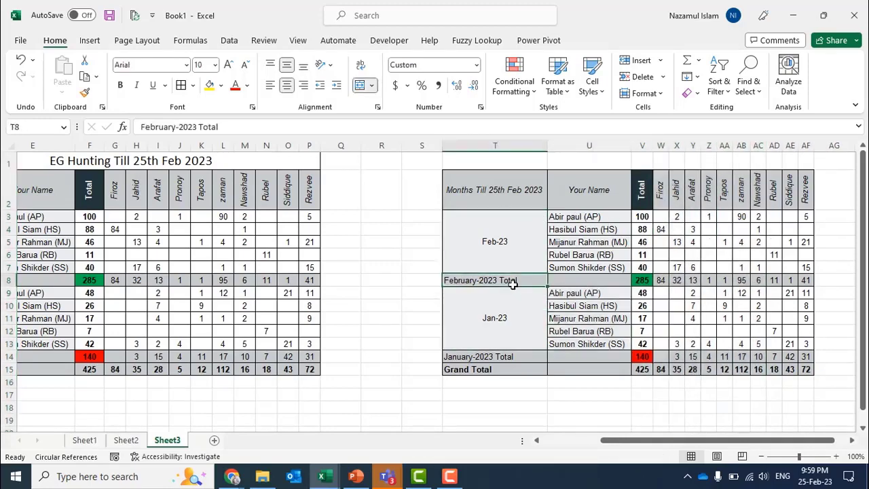
click(641, 280)
click(473, 357)
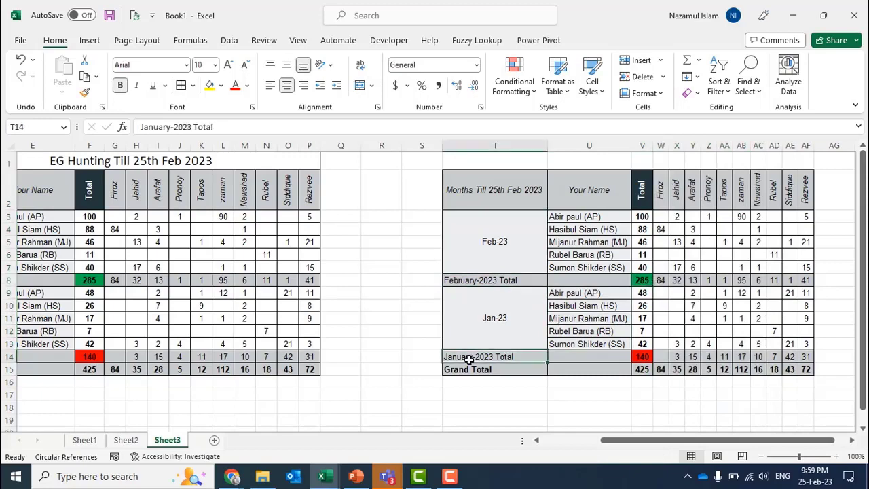
click(650, 357)
click(634, 395)
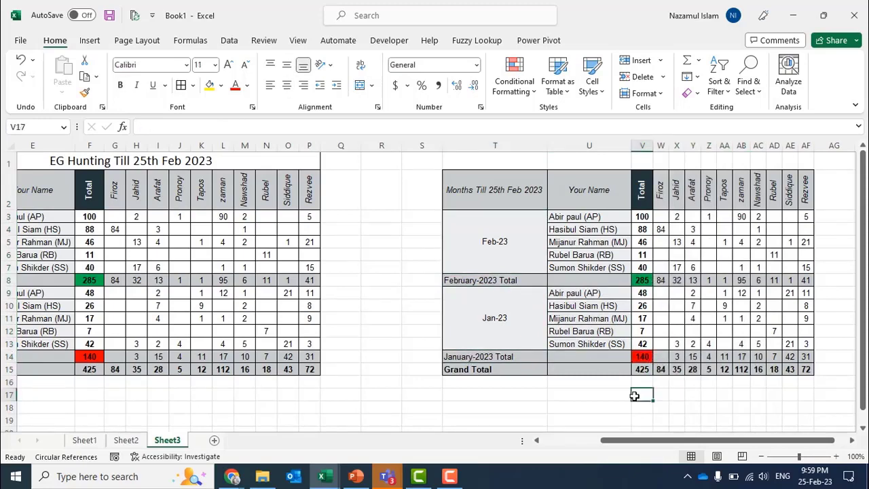
click(472, 261)
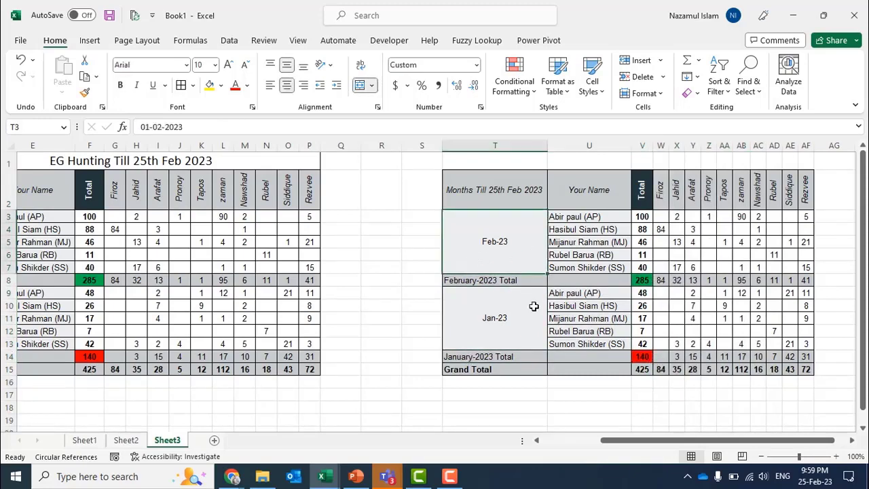
click(635, 280)
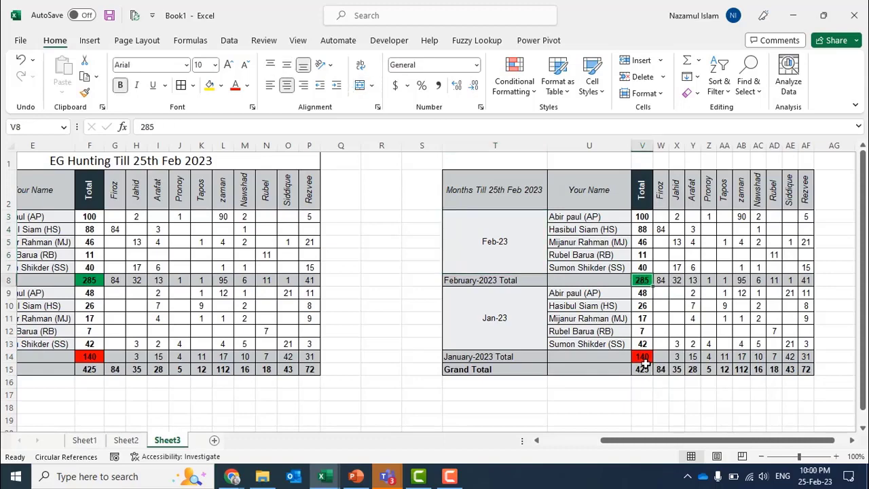
click(642, 356)
click(659, 407)
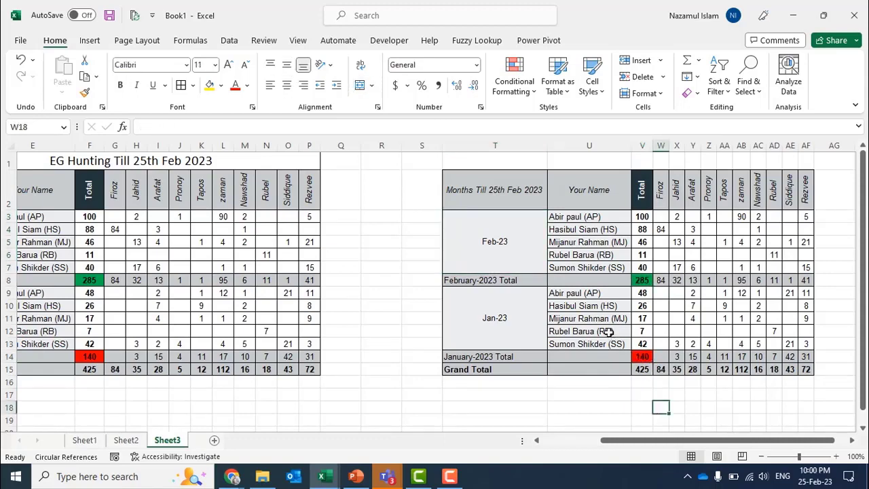
Examine the names under Your Name and the per-person column headings in the second table, leaving its data in place
drag(596, 217, 595, 260)
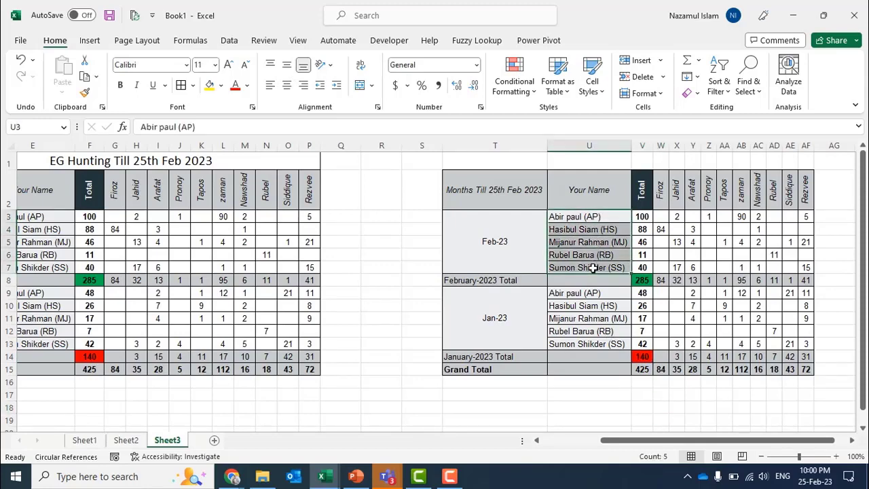
drag(604, 293, 643, 319)
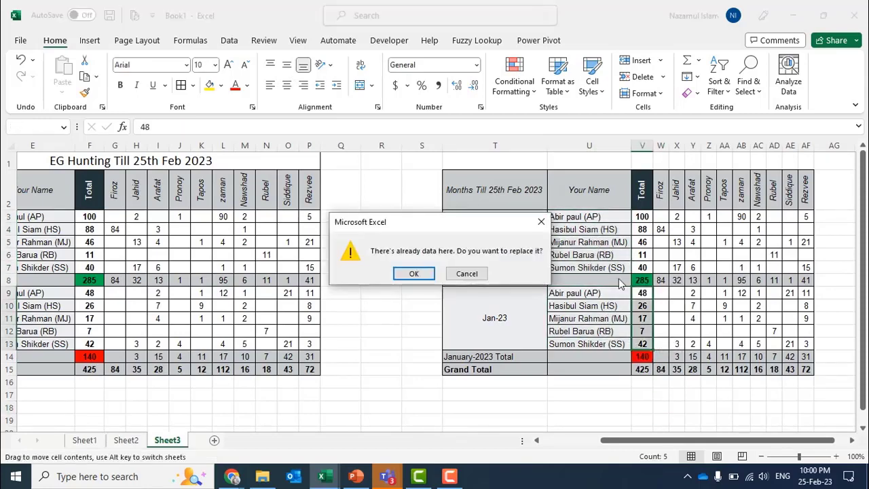
click(541, 222)
click(602, 229)
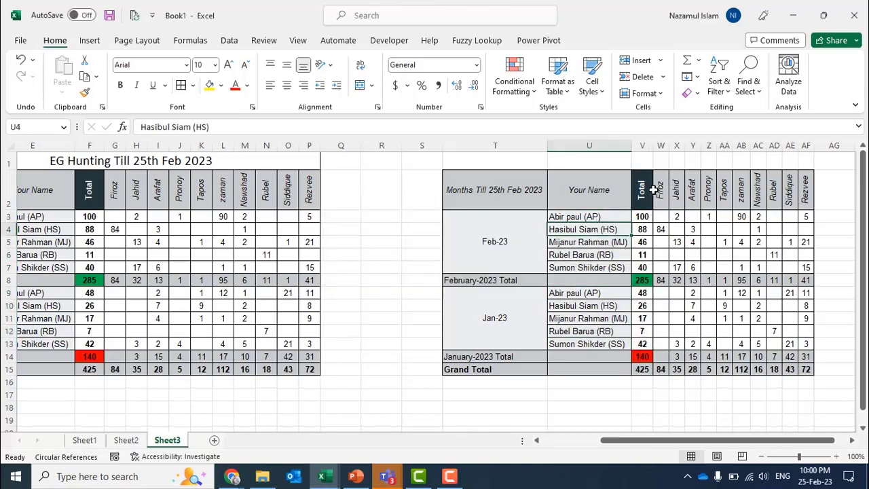
drag(658, 190, 809, 204)
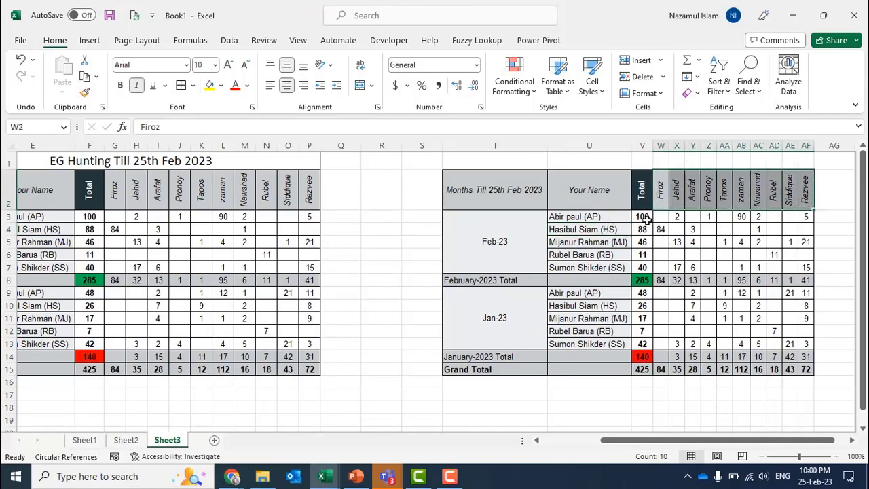
click(708, 217)
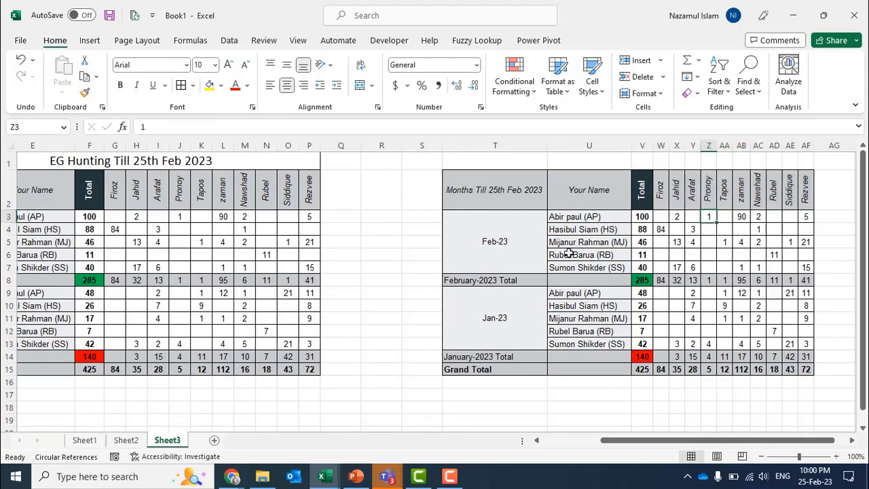
Review the whole second table, comparing the Feb-23 and Jan-23 blocks with their monthly total cells
drag(493, 179, 806, 370)
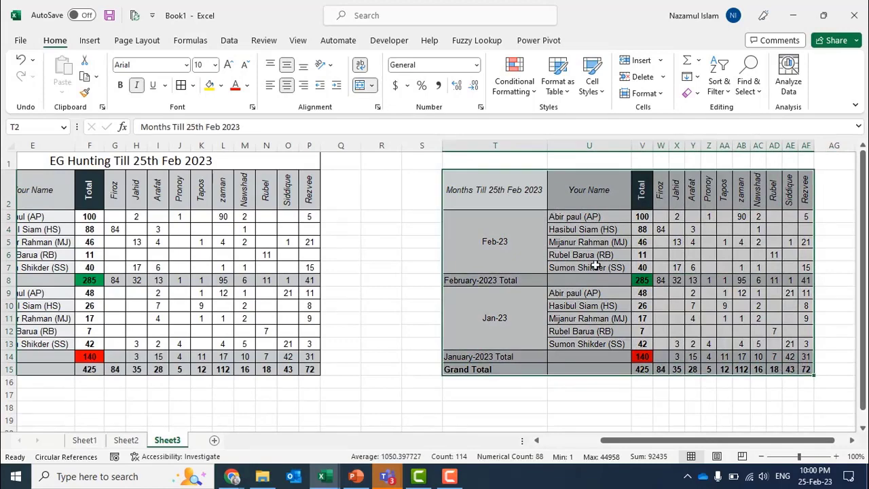
click(500, 243)
click(635, 281)
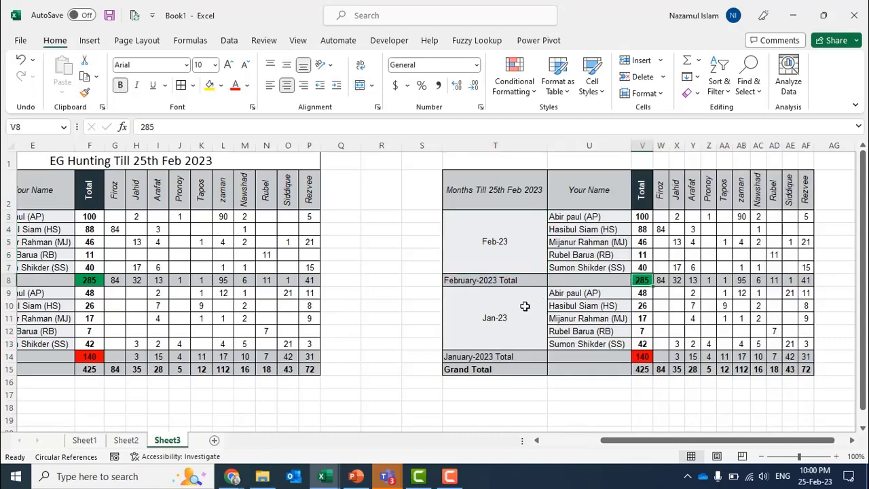
click(525, 307)
click(639, 358)
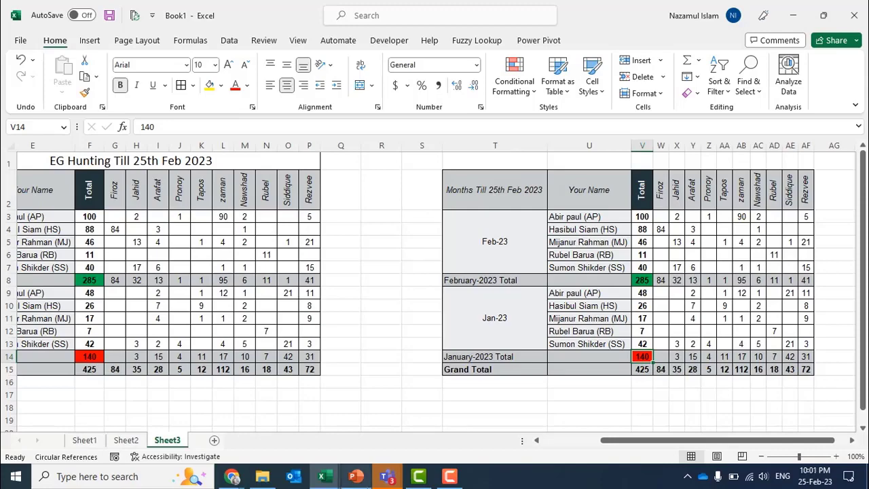
Switch to the Function Practice files workbook and look over its Data sheet, selecting the entire sheet and releasing it
mouse_move(324, 484)
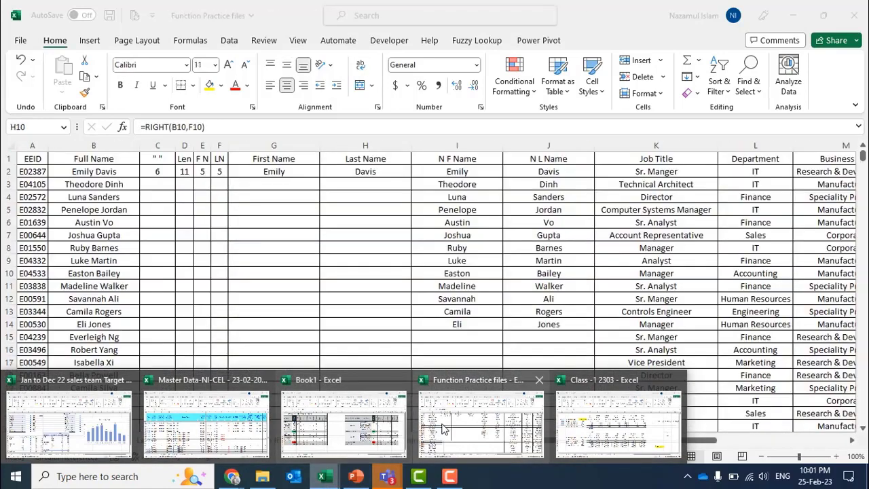
click(443, 429)
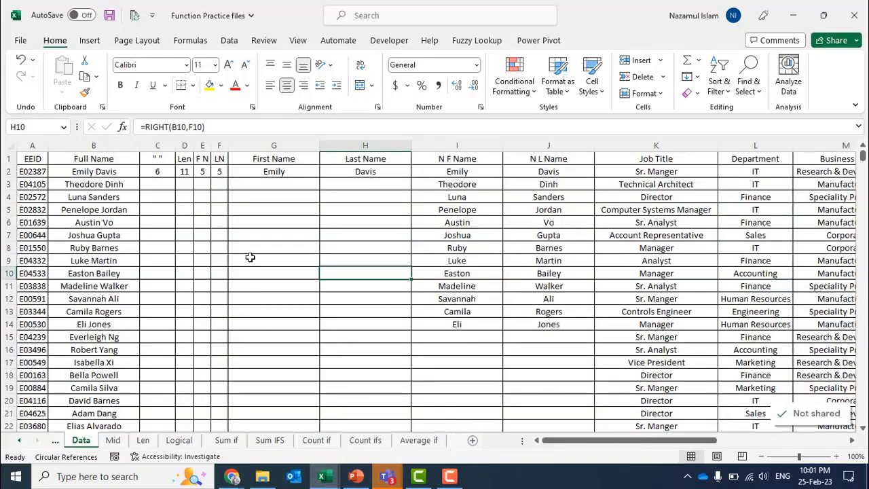
click(271, 309)
scroll(279, 340, down, 4)
scroll(287, 373, up, 4)
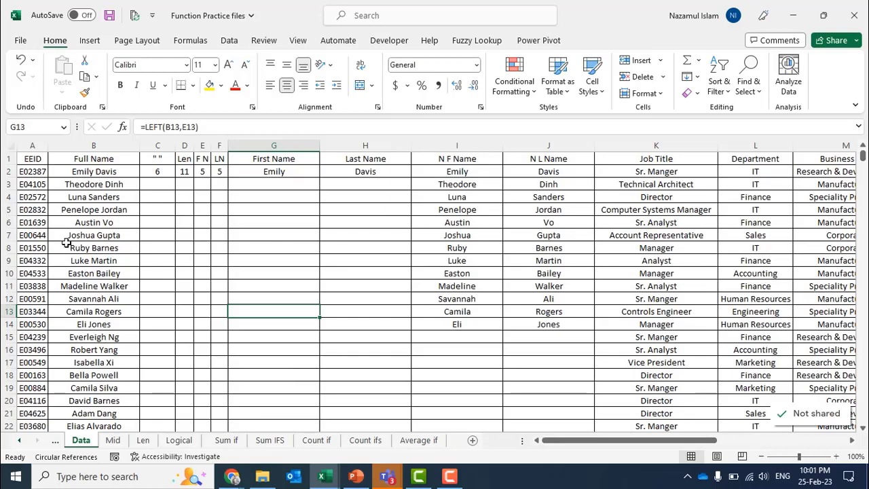
click(201, 260)
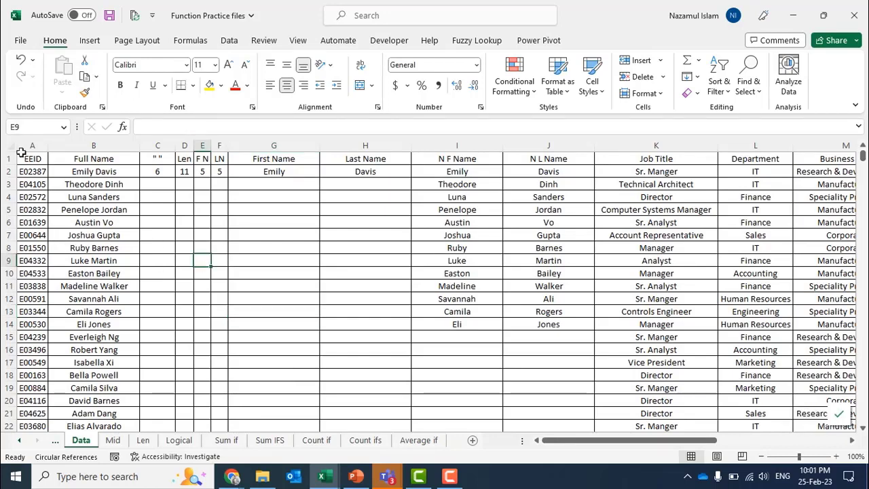
click(12, 145)
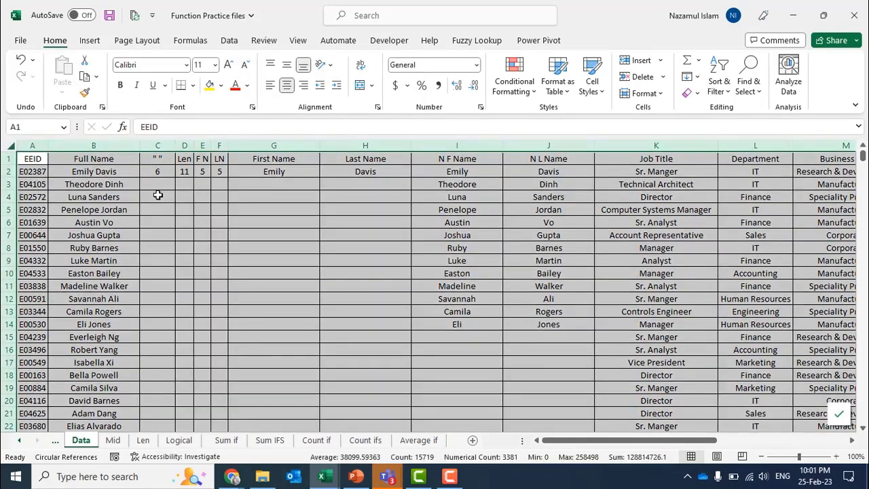
click(218, 258)
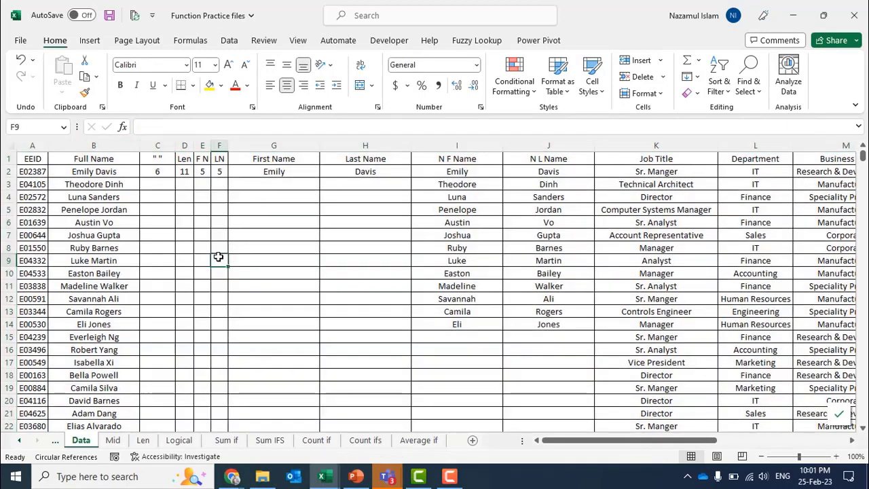
Move the active cell one cell at a time from A1 to D3 and back to A1 on the Data sheet
click(28, 156)
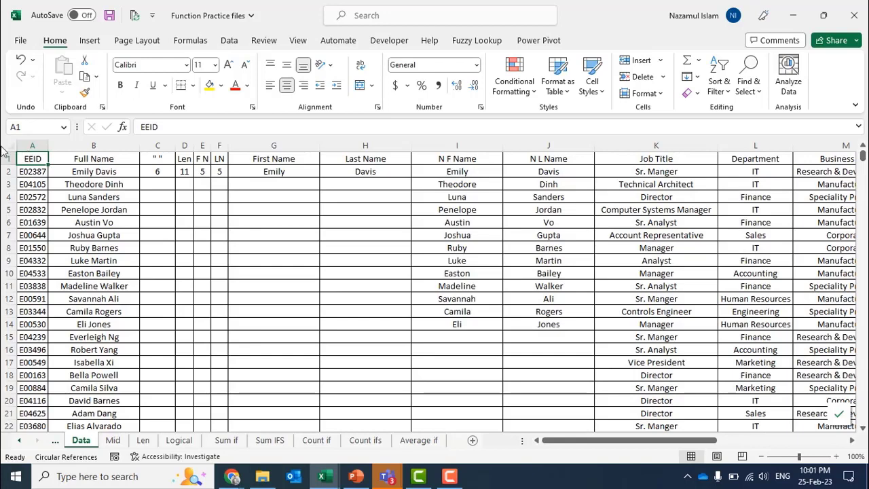
click(96, 245)
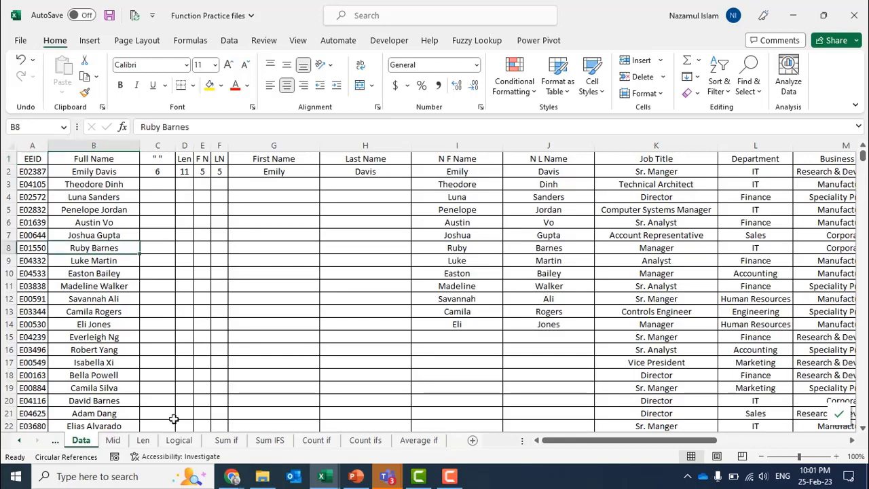
click(25, 156)
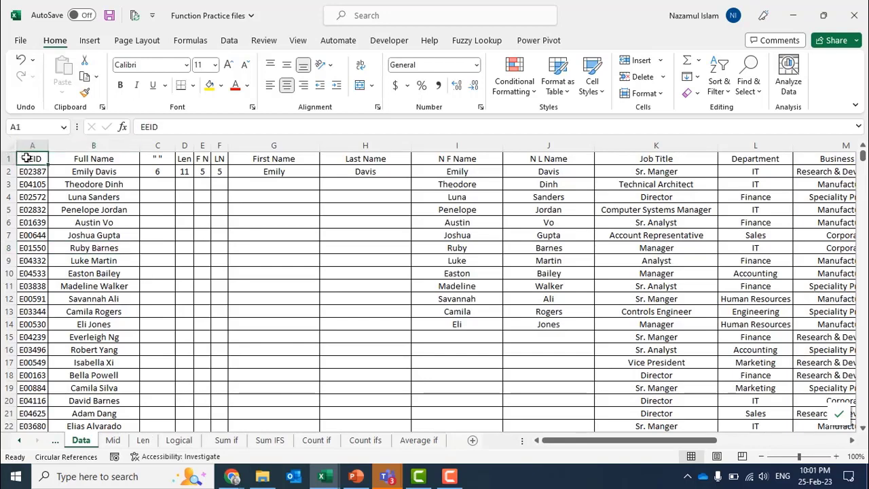
key(Down)
key(Down)
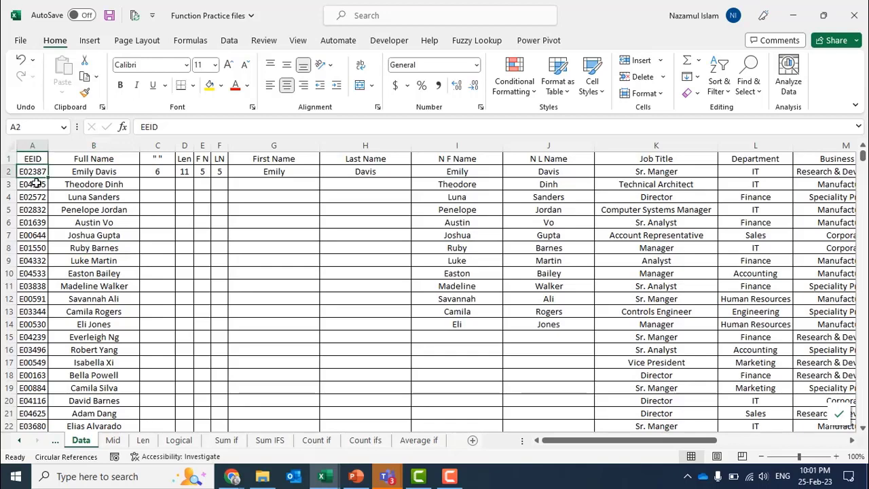
key(Right)
key(Right)
key(Right)
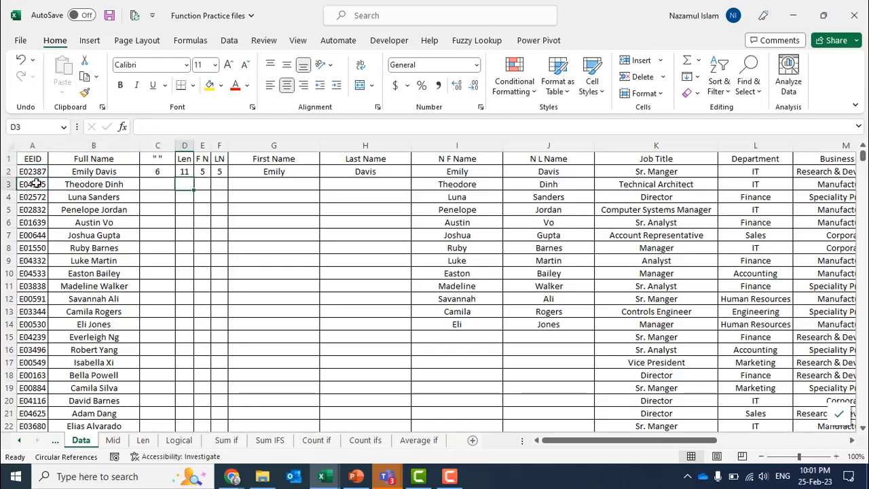
key(Left)
key(Left)
key(Left)
key(Up)
key(Up)
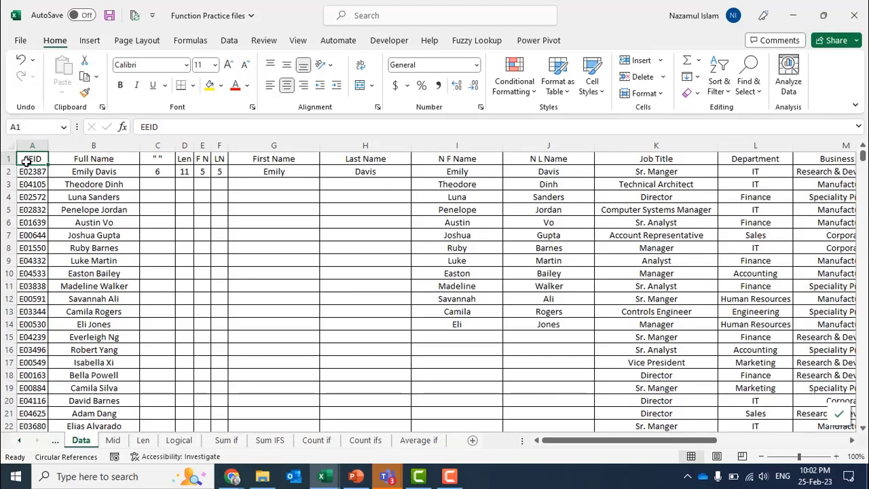
Select the header row from A1 through Hire Date, and open and dismiss its Quick Analysis options
key(ctrl+shift+Right)
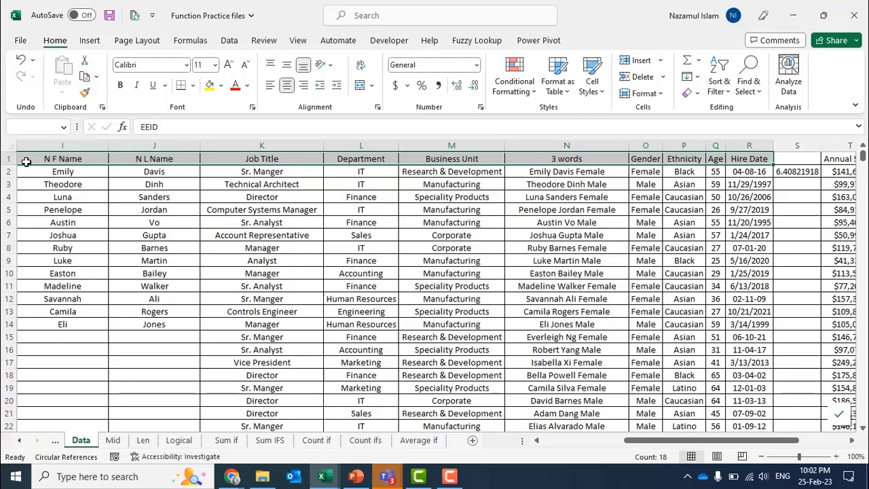
key(ctrl+q)
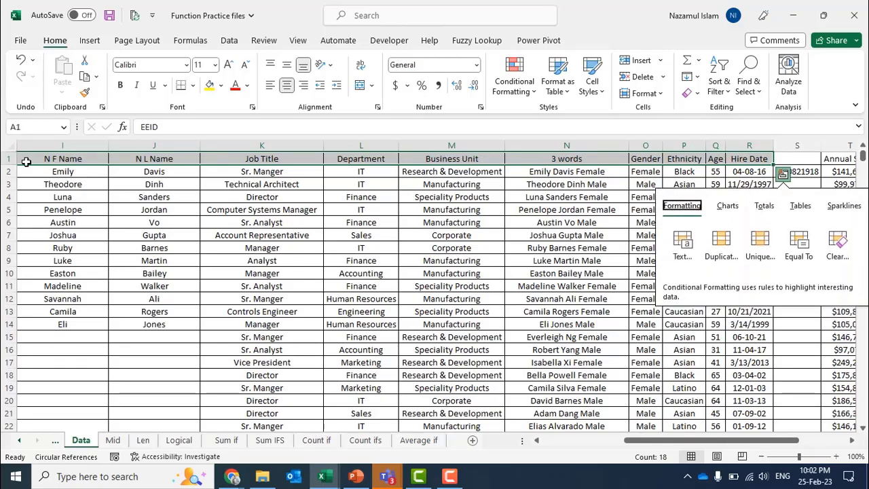
click(144, 238)
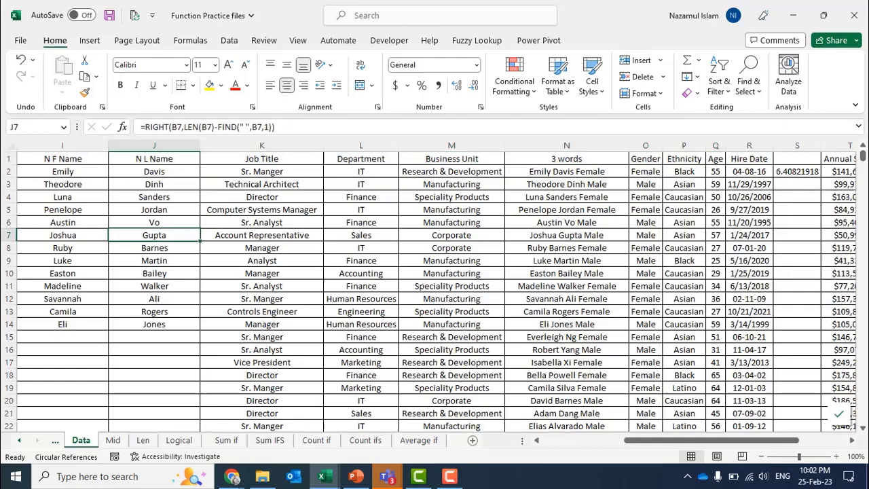
Select the header cells from Hire Date across the blank column through Exit Date
click(740, 159)
key(shift+Right)
key(shift+Right)
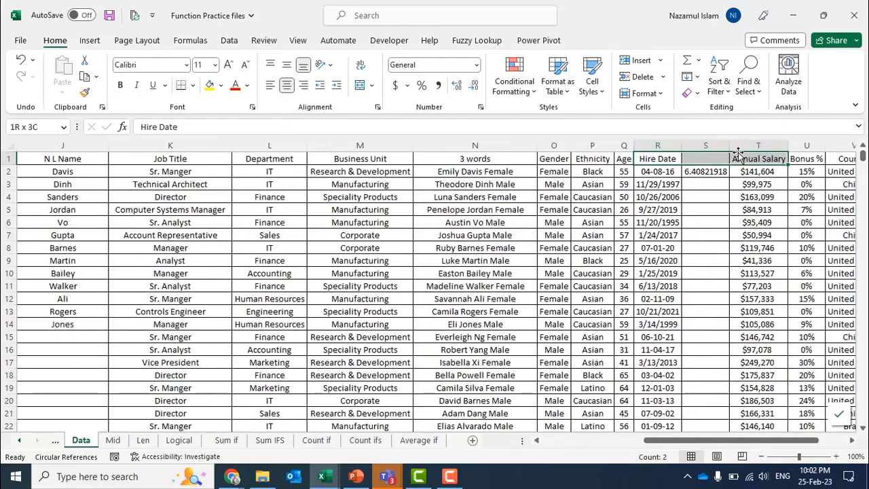
key(ctrl+shift+Right)
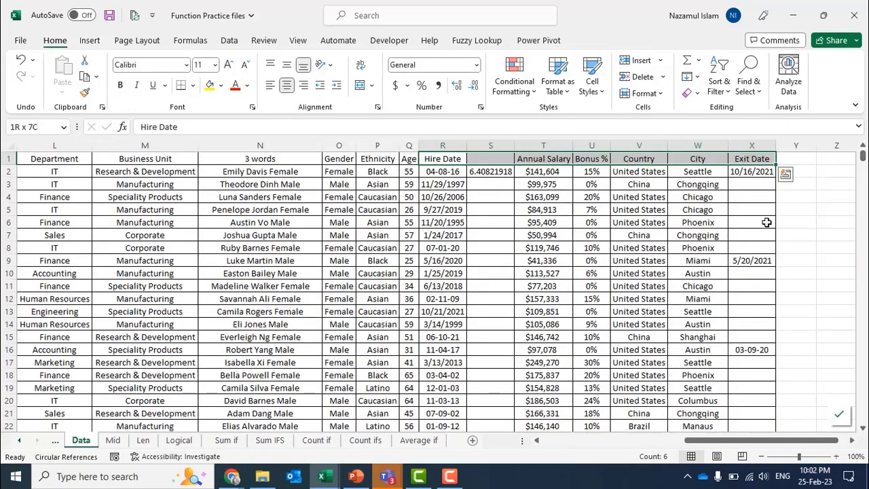
Extend the selection from Y1 to the sheet's last column XFD, and return to the table's final headers in row 1
click(786, 155)
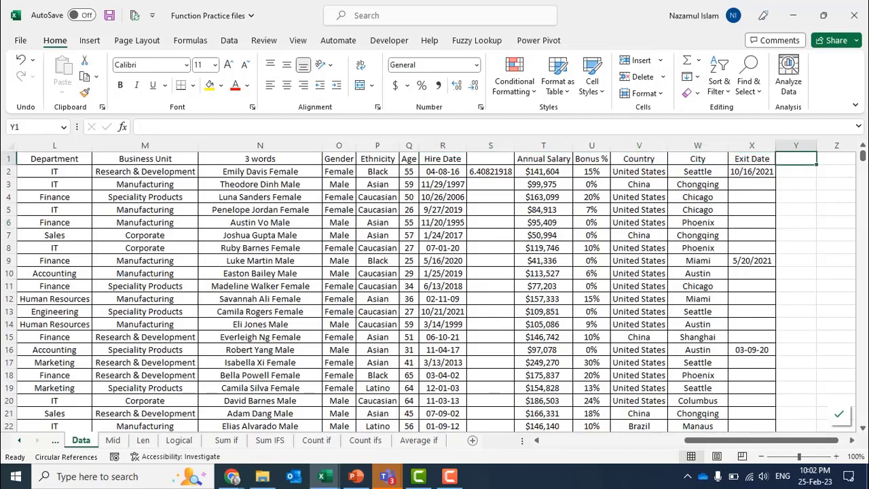
key(ctrl+shift+Right)
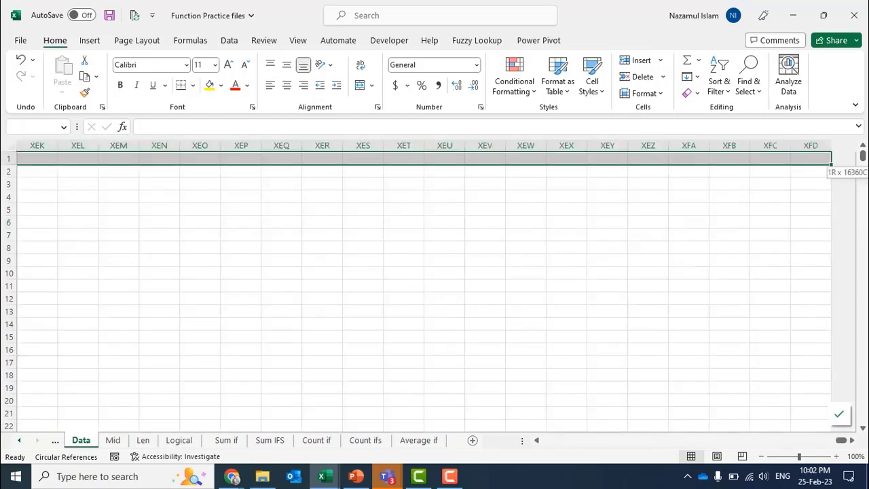
key(Left)
key(Left)
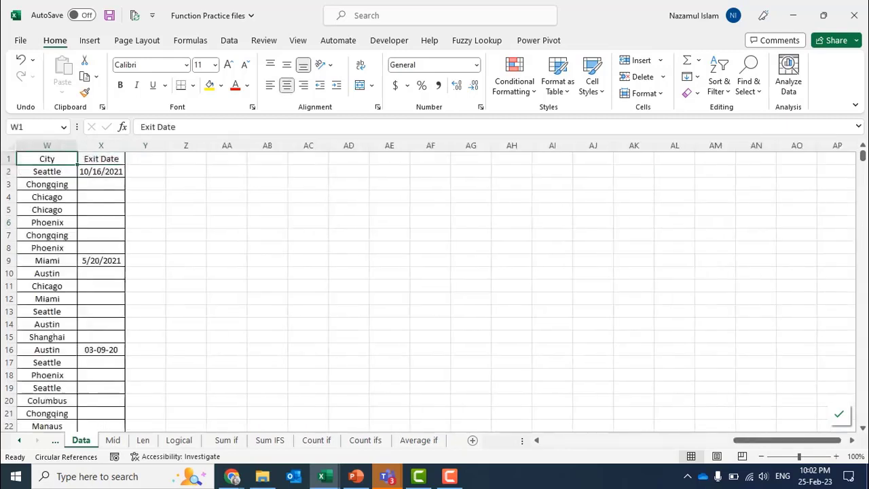
Select the five header cells from Exit Date back to Annual Salary
key(Right)
key(shift+Left)
key(shift+Left)
key(shift+Left)
key(shift+Left)
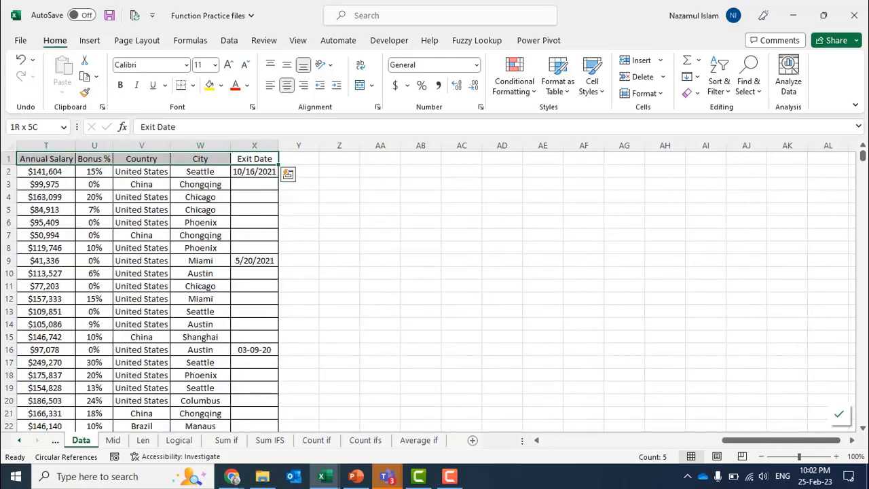
Move the active cell back along the header row past the blank S1 cell to Hire Date, and jump to A1
key(Left)
key(Left)
key(Left)
key(Left)
key(Left)
key(Left)
key(Right)
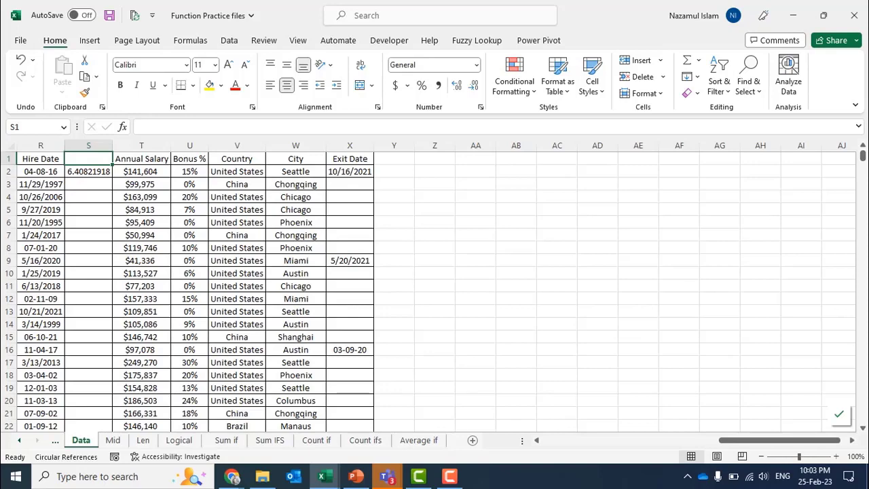
key(Left)
key(ctrl+Left)
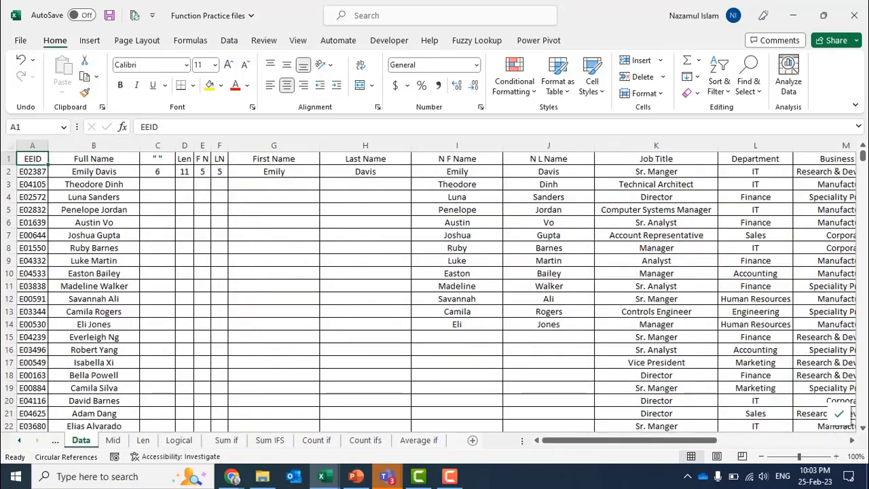
Select the EEID column from A1 to its last entry, jump beyond the data to the sheet's end, and return to A1
key(ctrl+shift+Down)
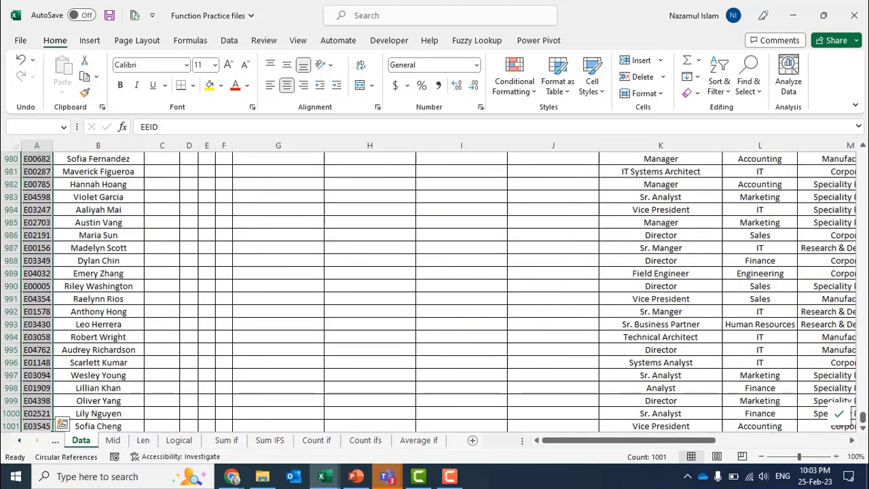
key(ctrl+Down)
key(ctrl+Down)
key(ctrl+Up)
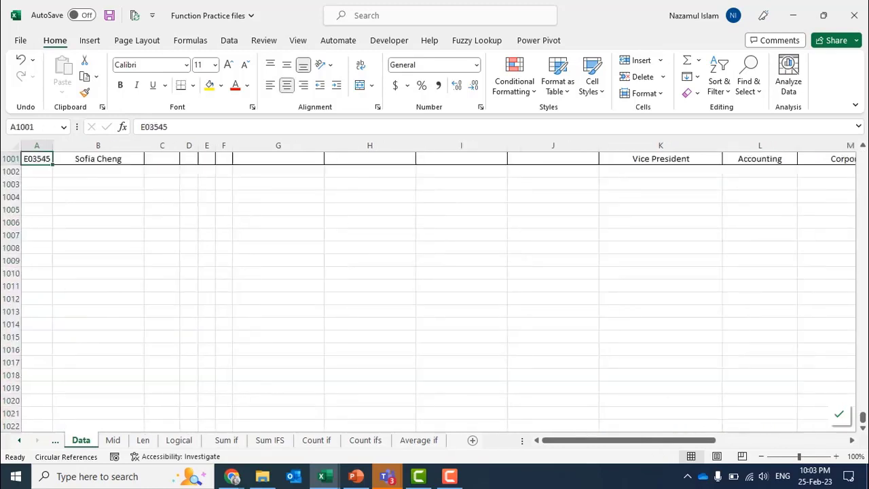
key(ctrl+Up)
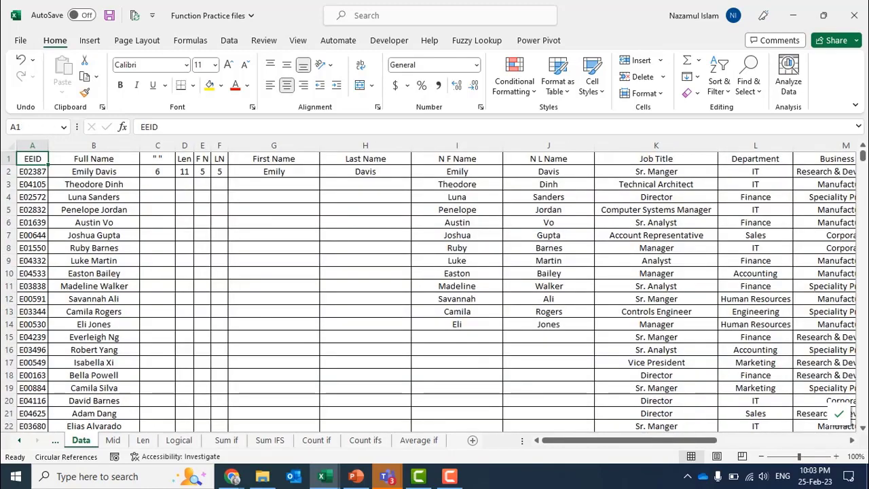
Insert a blank row at row 45 of the Data sheet
scroll(281, 341, down, 10)
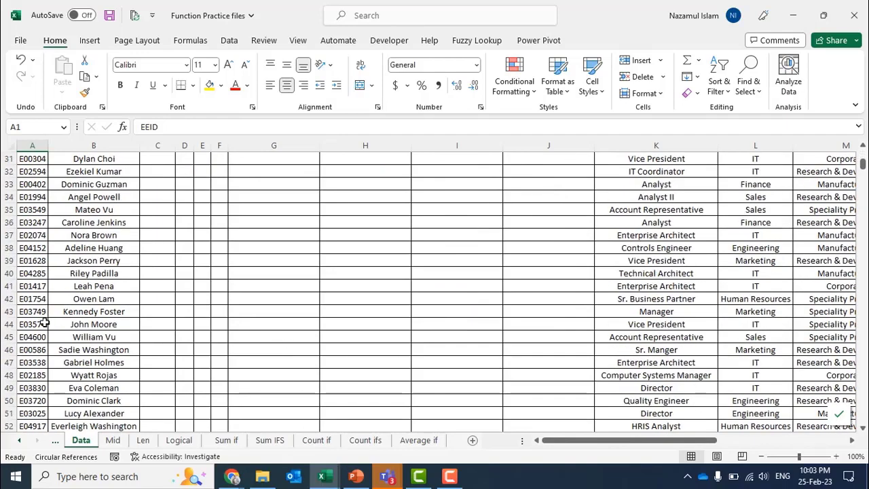
click(9, 337)
right_click(9, 337)
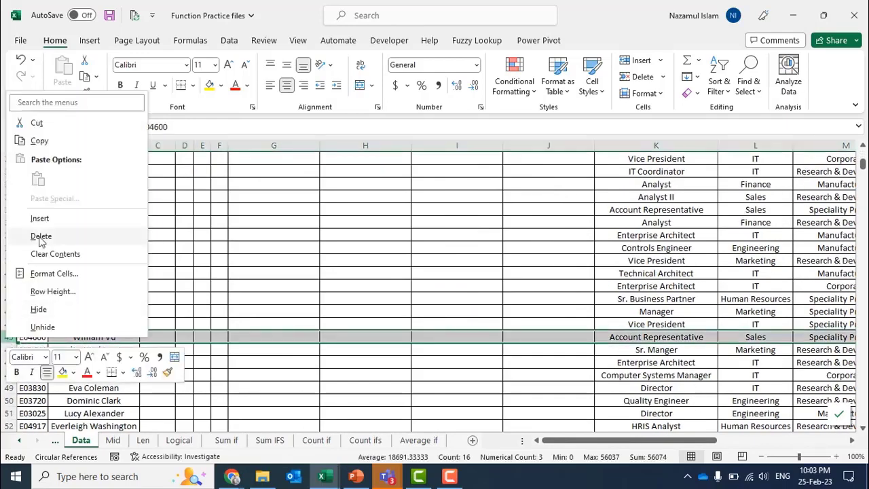
click(39, 218)
click(268, 273)
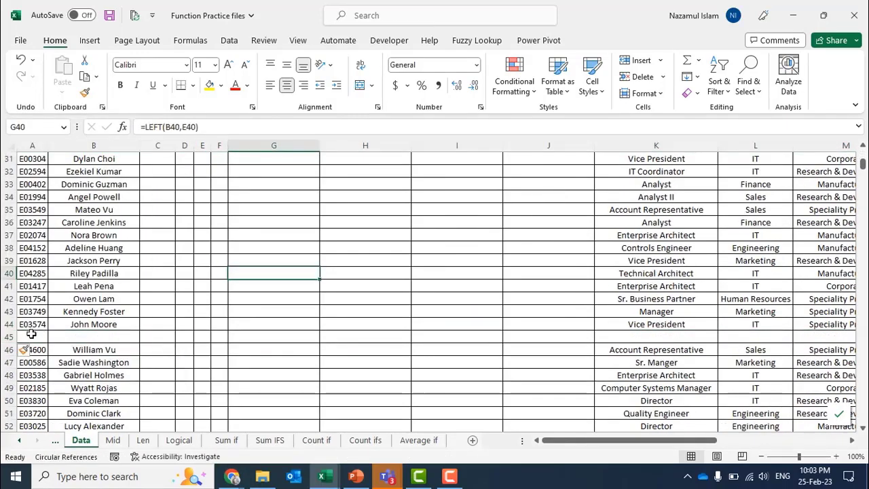
Return from A45 to A1 and select the EEID column down to the last cell above the blank row
click(27, 338)
key(ctrl+Up)
key(ctrl+Up)
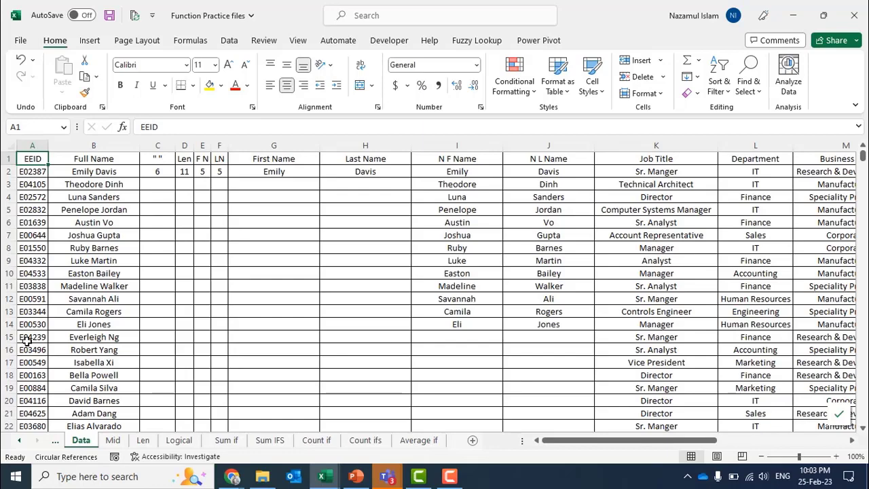
key(ctrl+shift+Down)
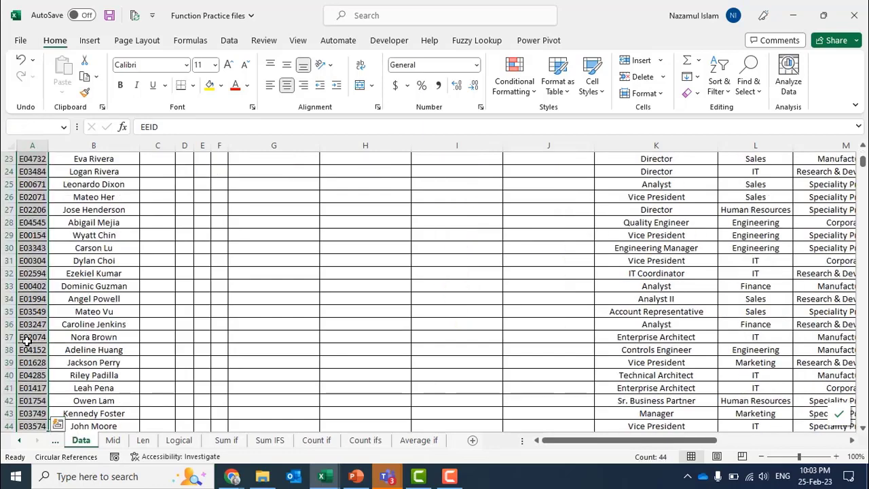
scroll(23, 411, down, 2)
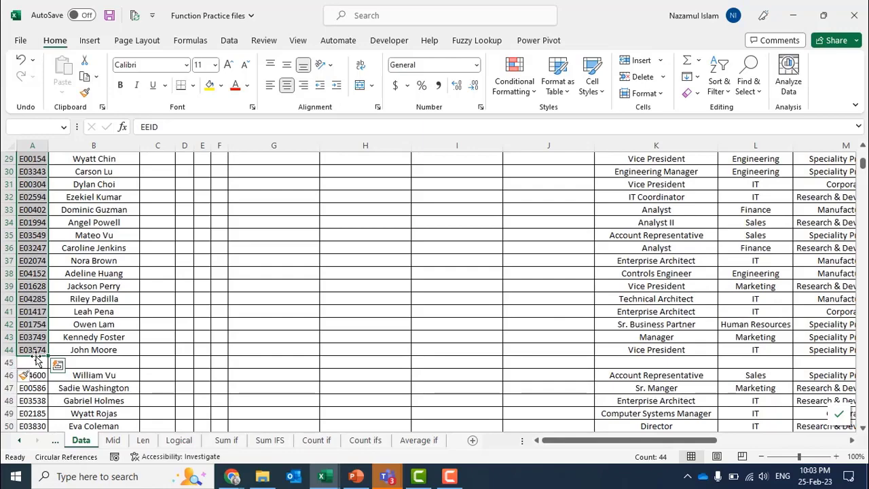
Extend the EEID selection past the blank row down to A1002, and look back over the selected range
key(shift+Down)
key(shift+Down)
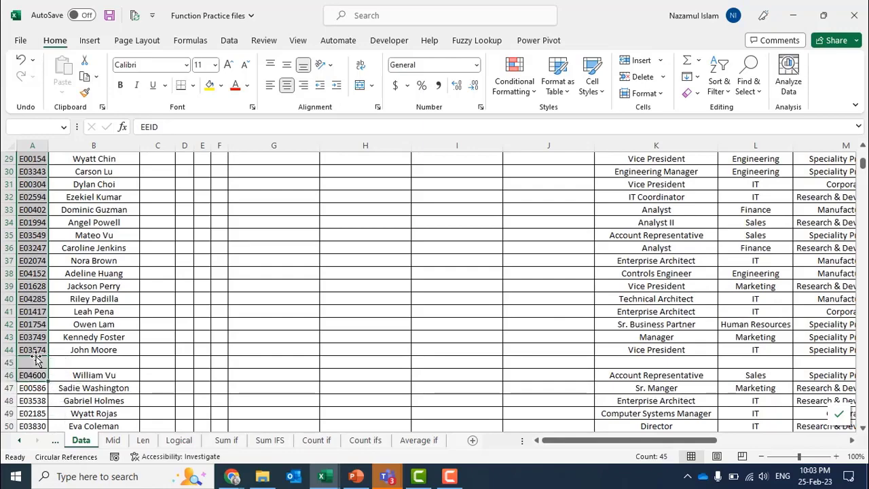
key(ctrl+shift+Down)
scroll(37, 310, down, 2)
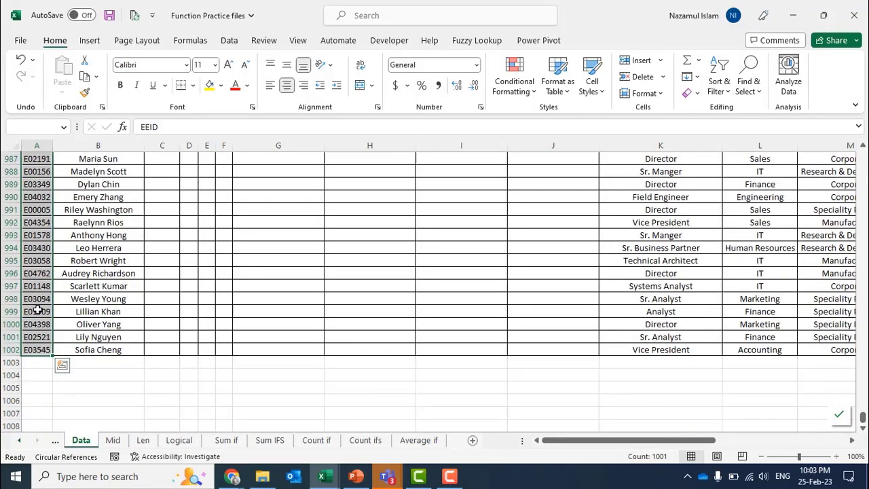
scroll(37, 310, up, 15)
scroll(38, 309, up, 15)
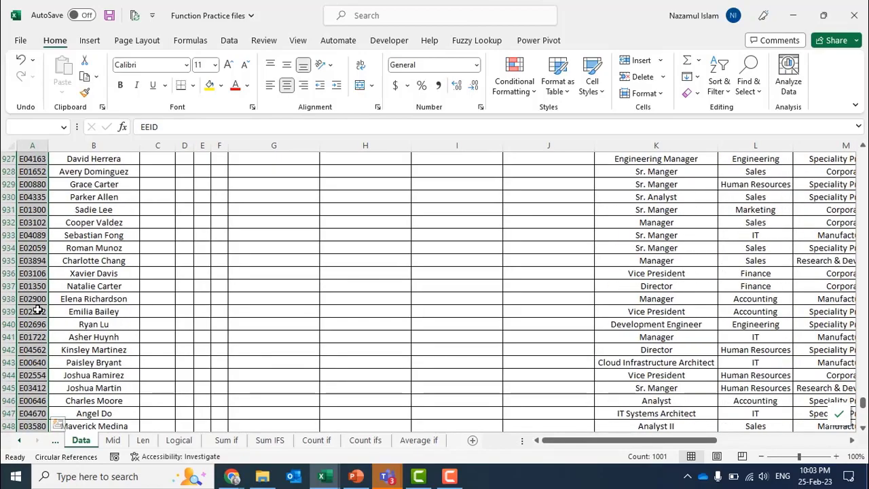
scroll(38, 310, up, 20)
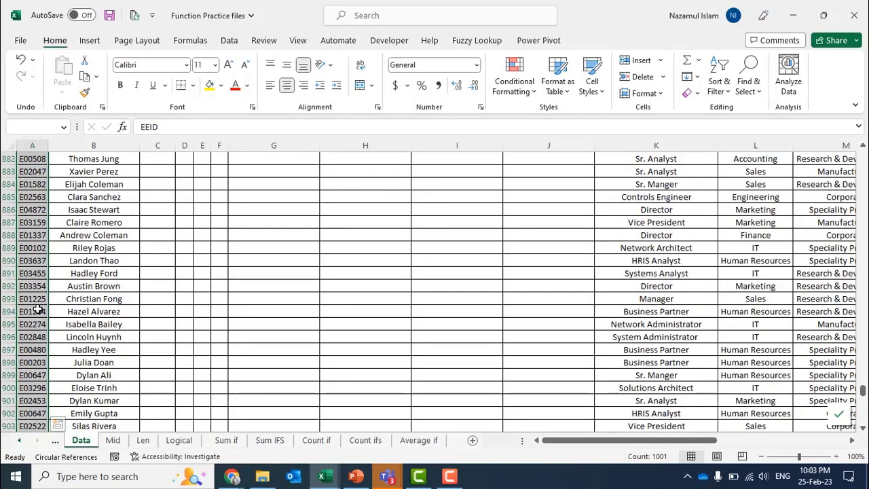
Release the column selection, jump up past the blank row to the top of the table, and make A1 the active cell
click(37, 310)
scroll(37, 309, down, 4)
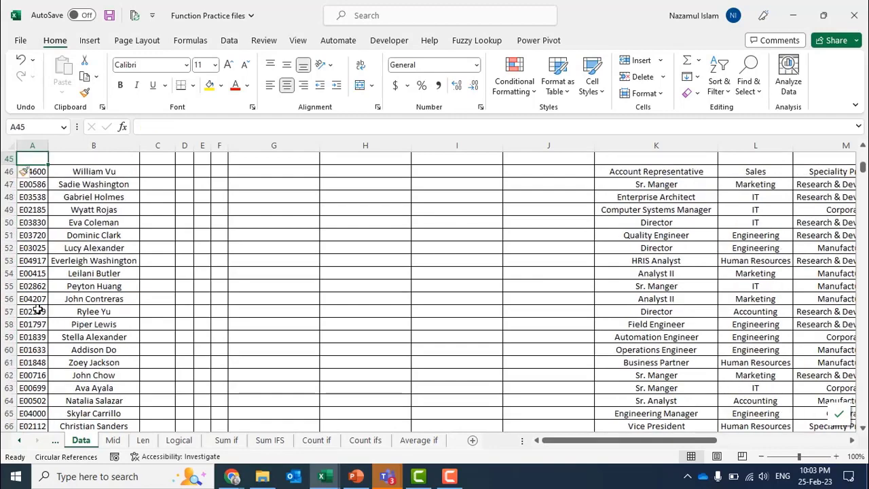
key(Up)
key(ctrl+Up)
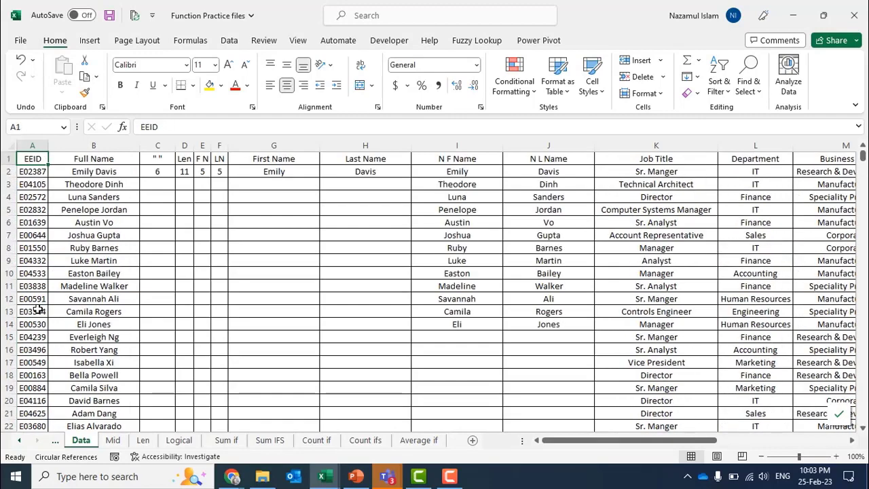
key(Right)
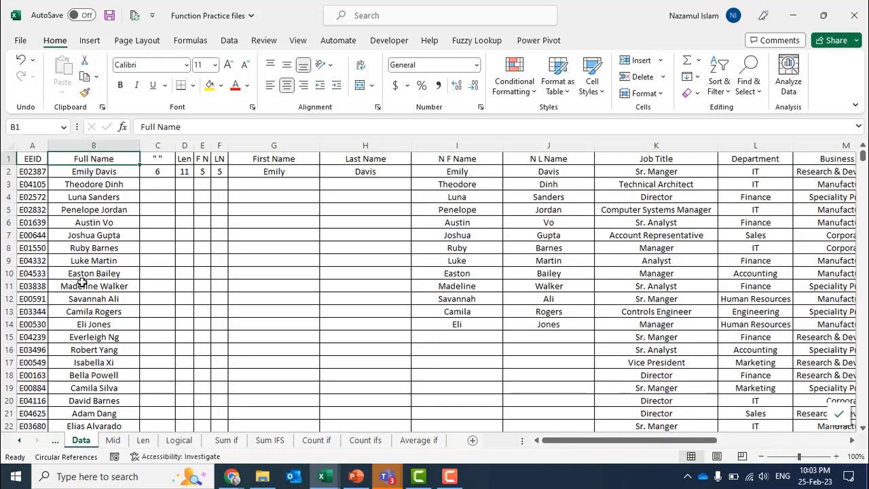
click(19, 155)
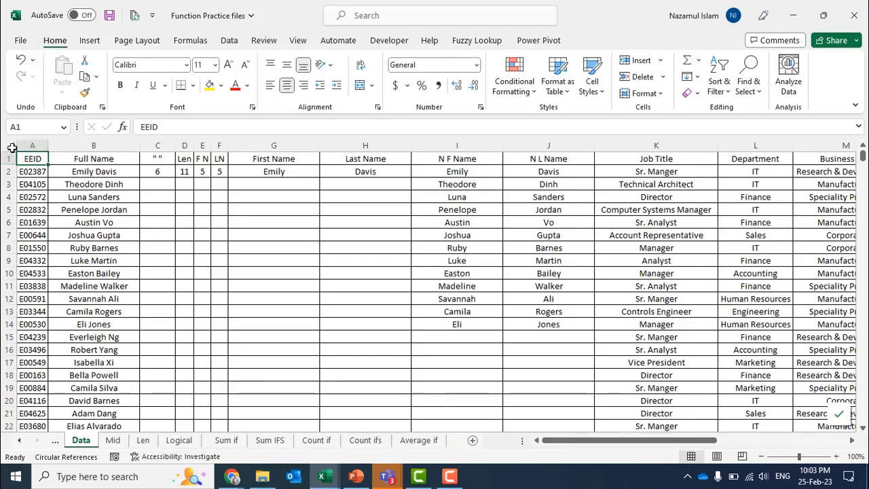
Select the entire Data sheet, unhide any hidden columns, and release the selection
click(12, 148)
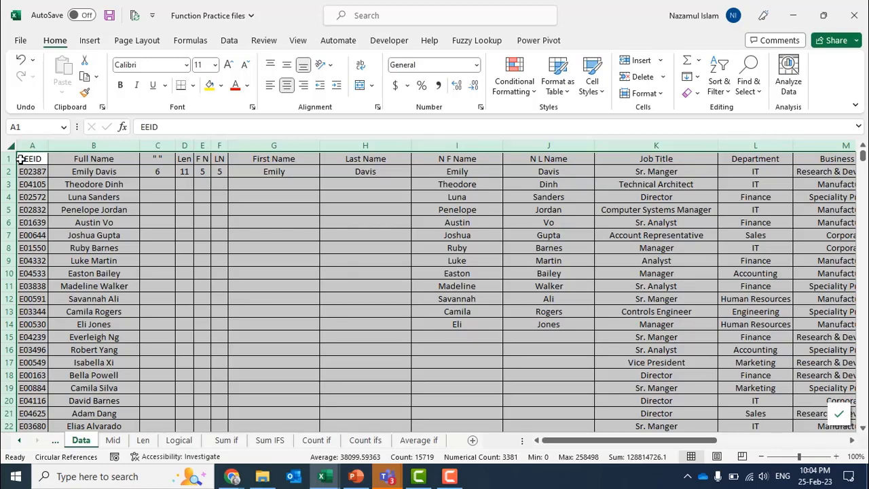
right_click(109, 144)
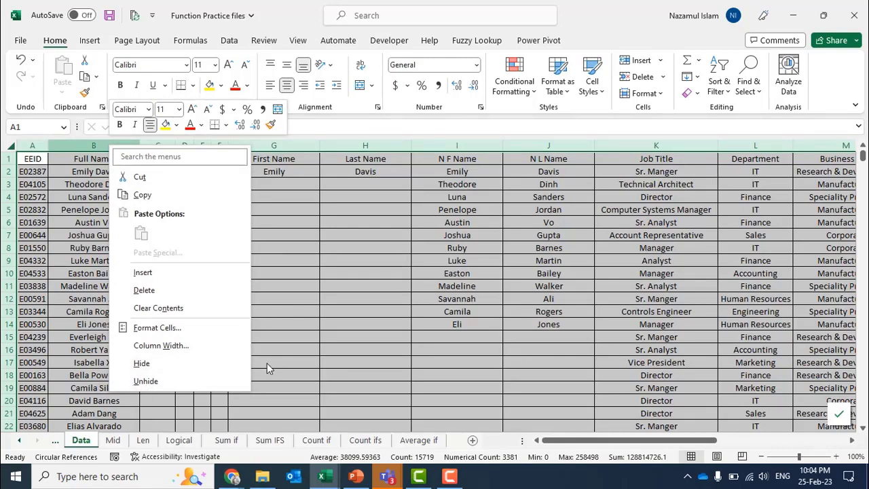
click(176, 385)
click(185, 249)
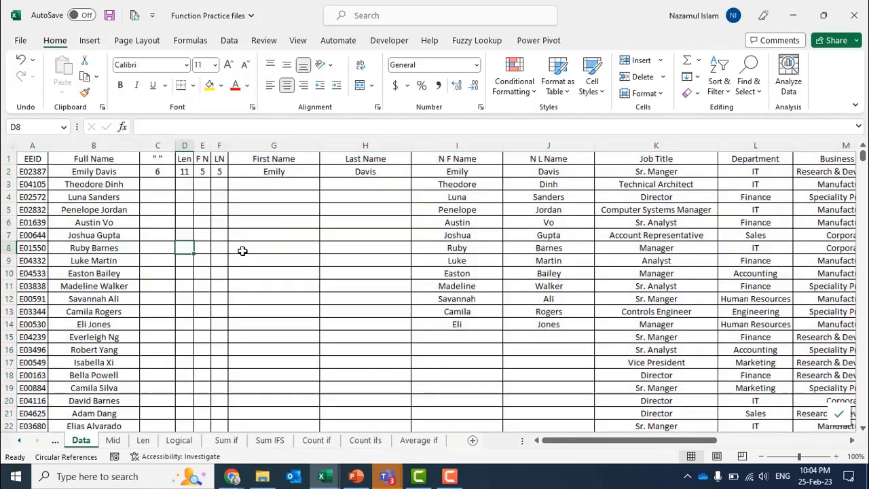
Hide the Job Title column K
click(662, 145)
right_click(664, 146)
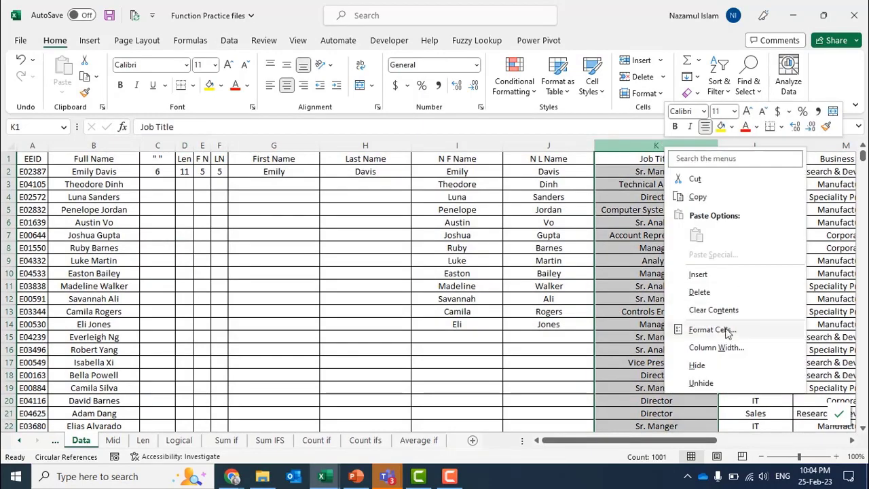
click(711, 364)
click(397, 272)
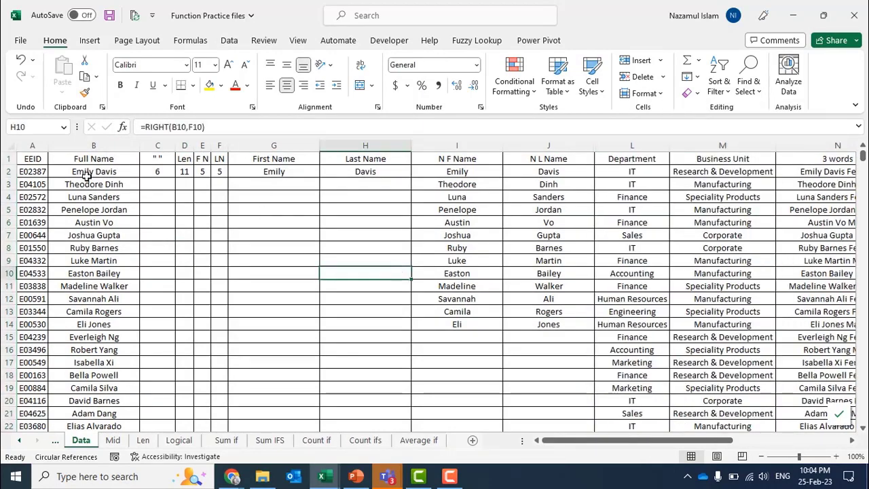
Select the whole sheet and unhide the Job Title column
click(5, 144)
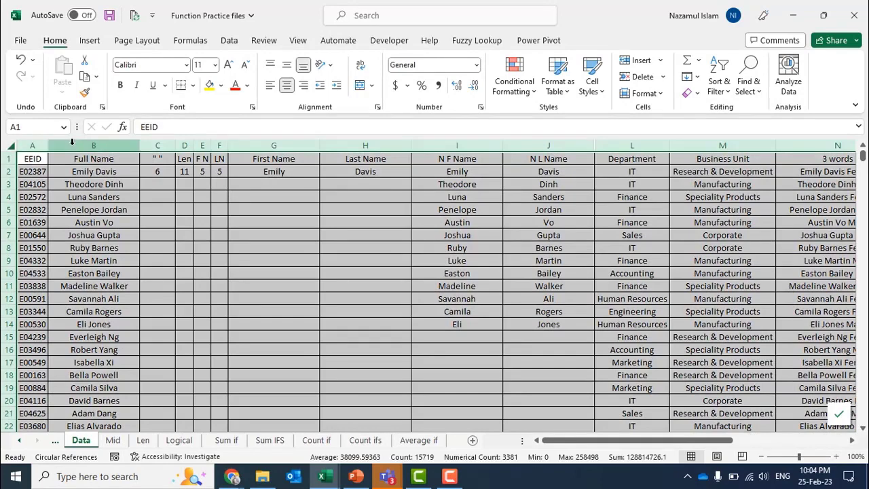
right_click(76, 146)
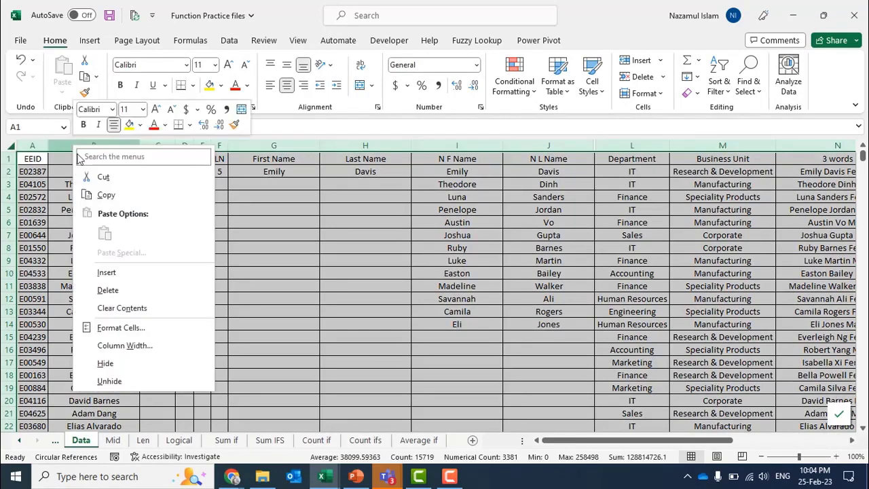
click(107, 382)
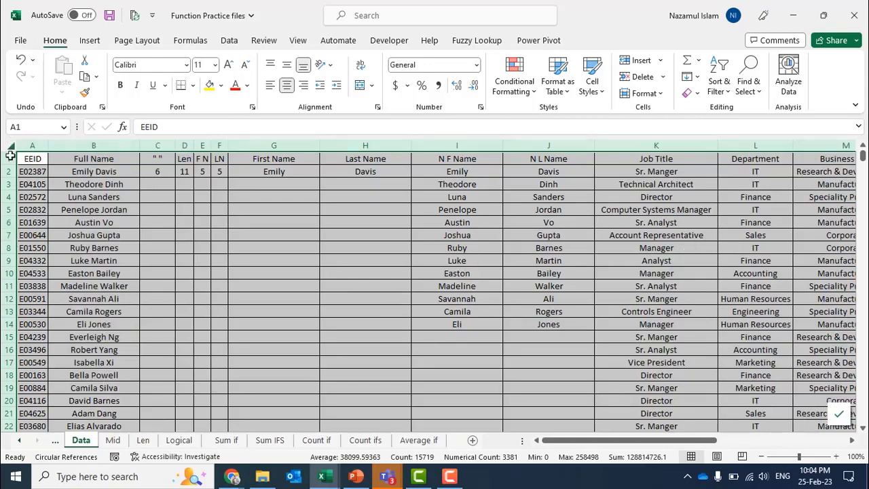
Hide rows 4 to 10 on the Data sheet and release the selection
drag(4, 241, 2, 331)
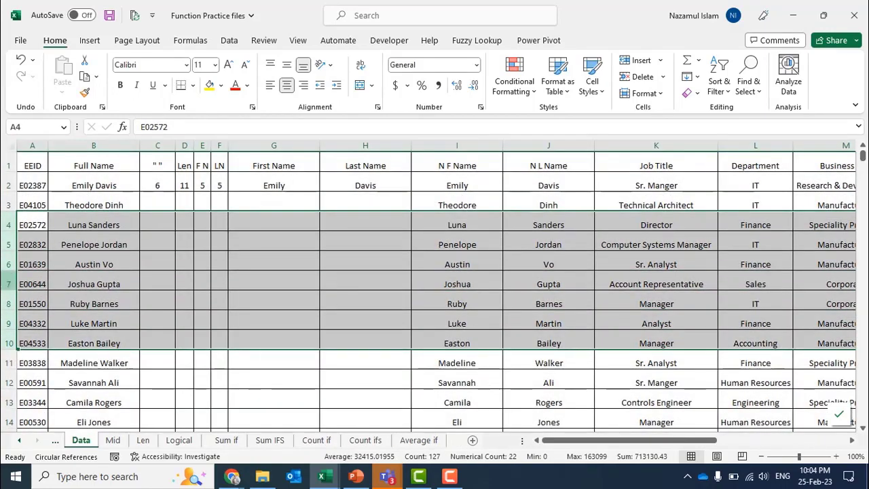
right_click(31, 279)
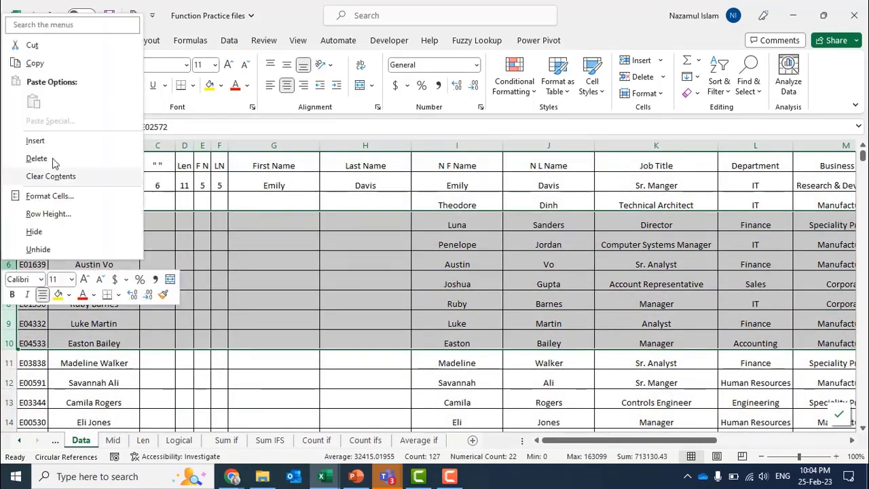
click(30, 232)
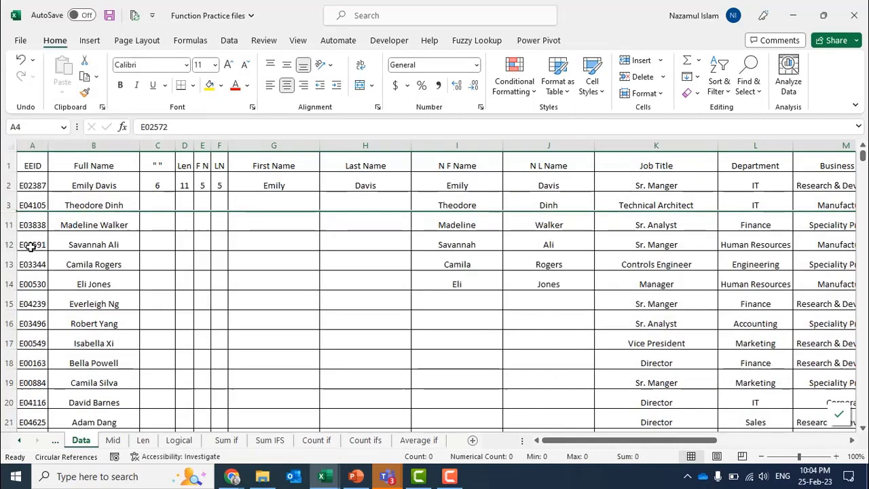
click(102, 281)
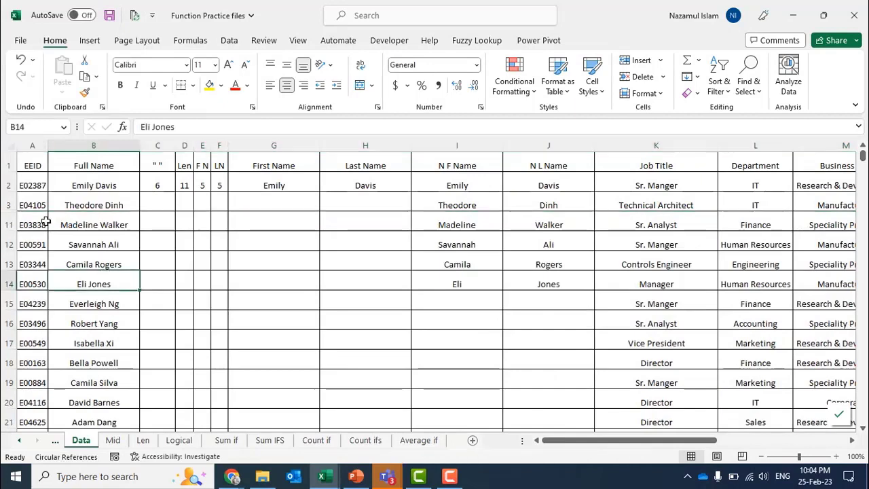
Select the whole Data sheet, unhide its hidden rows, and release the selection
click(9, 145)
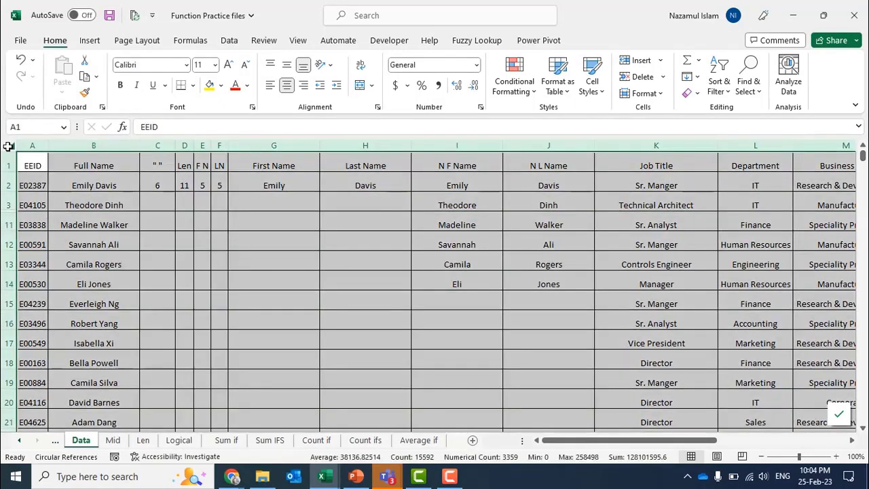
right_click(9, 216)
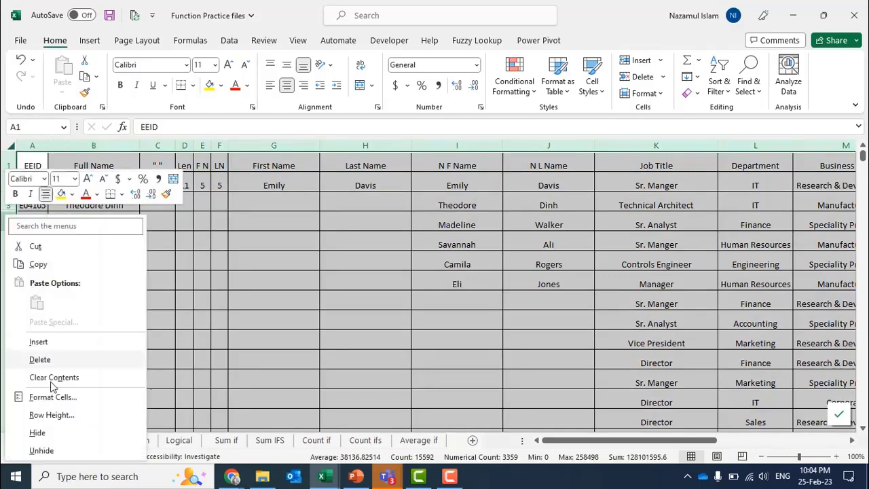
click(41, 450)
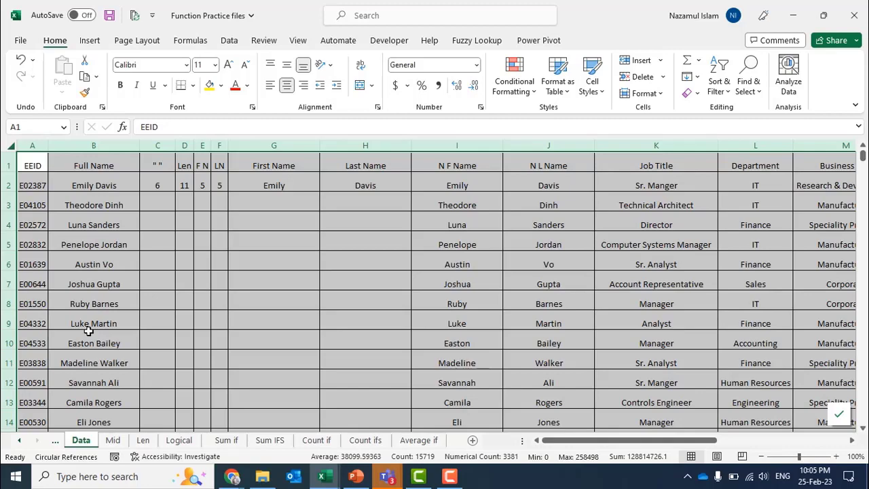
click(181, 317)
Select the entire sheet, check the Merge & Center state for merged cells, and release the selection
click(11, 146)
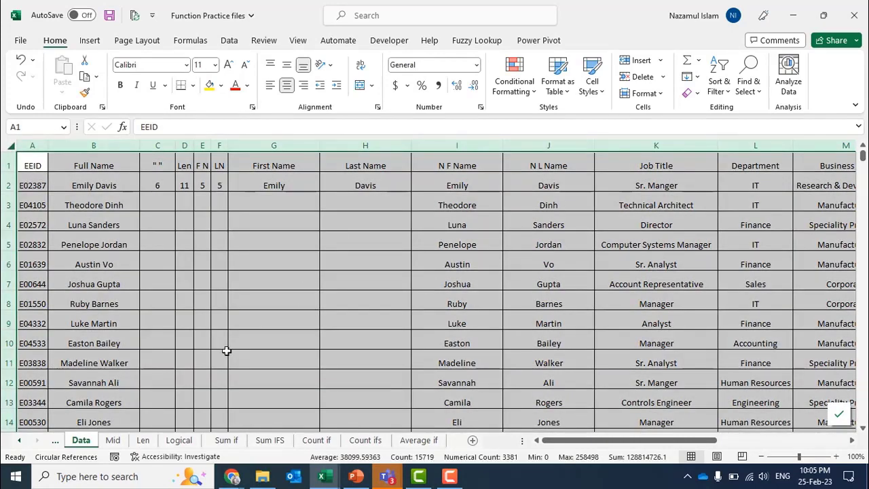
click(229, 289)
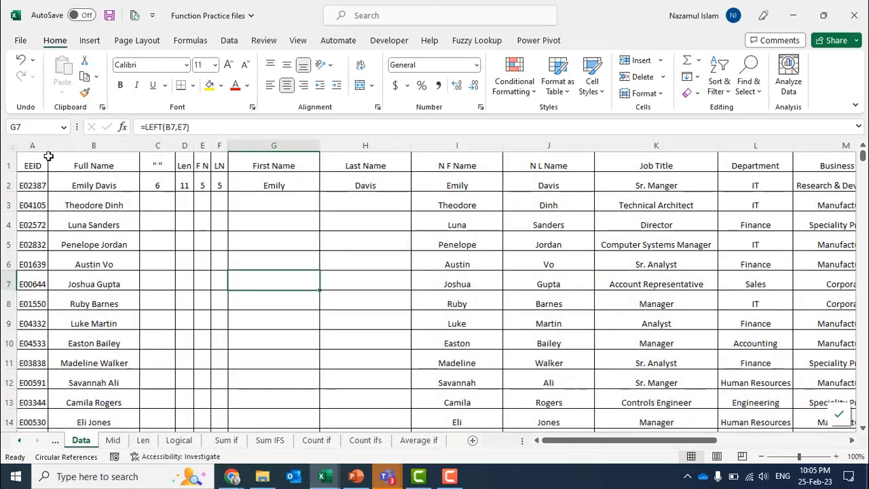
click(145, 281)
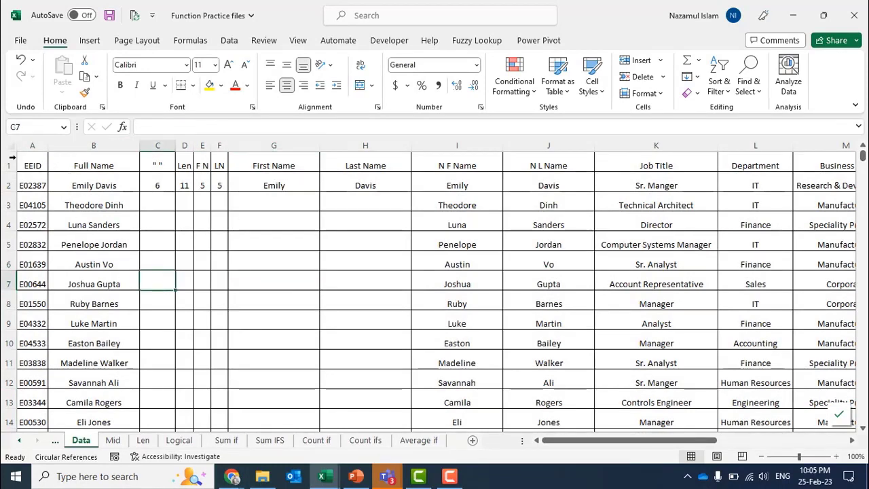
click(9, 144)
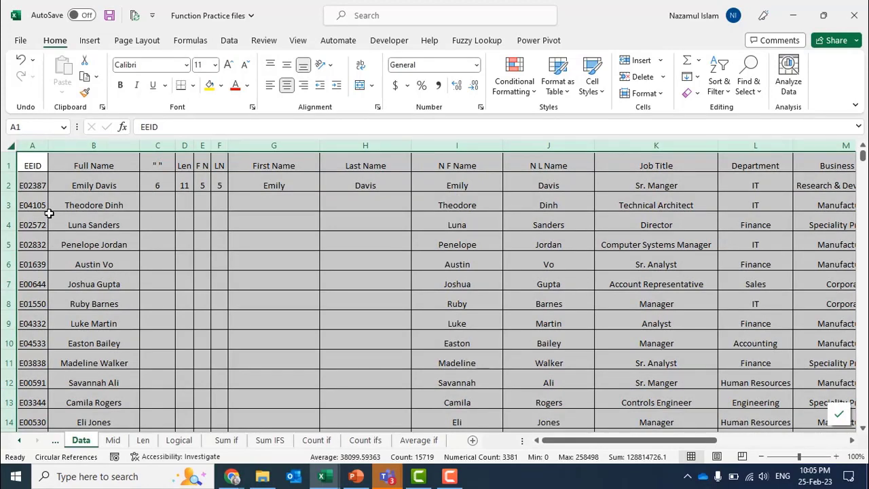
click(298, 40)
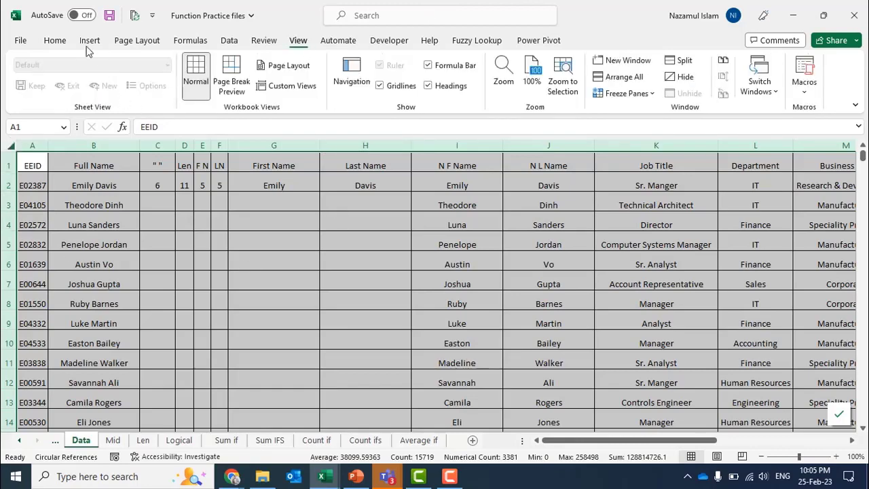
click(60, 43)
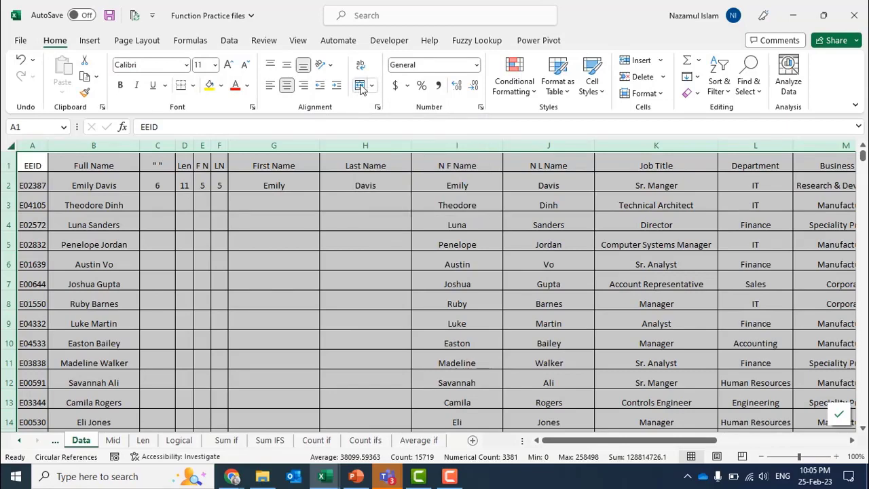
click(246, 237)
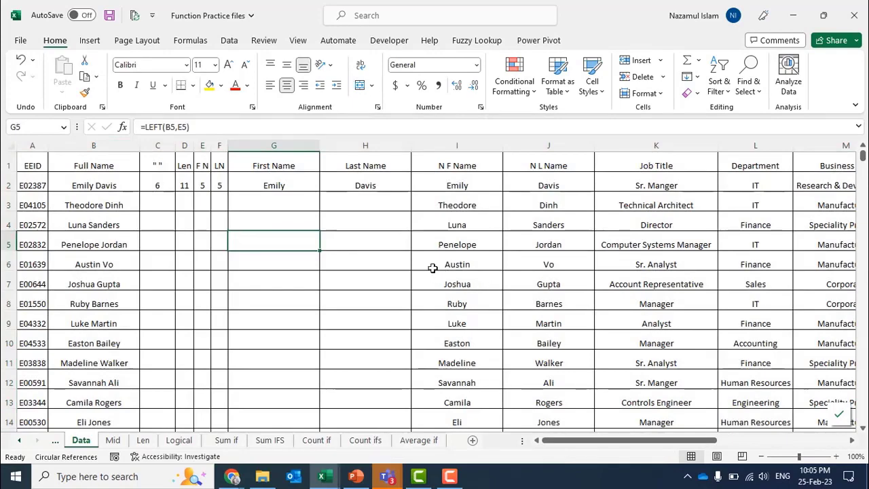
Merge and center the two IT cells L31:L32 in the Department column and middle-align their text vertically
scroll(591, 301, down, 8)
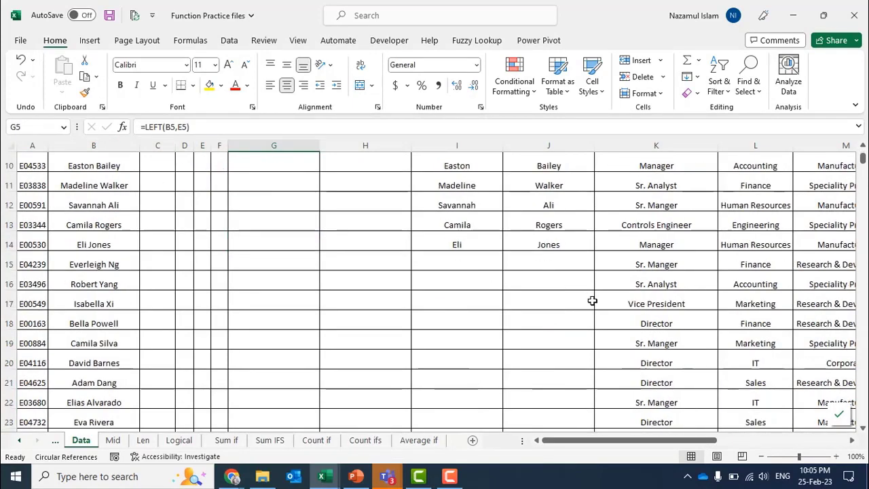
scroll(781, 282, down, 1)
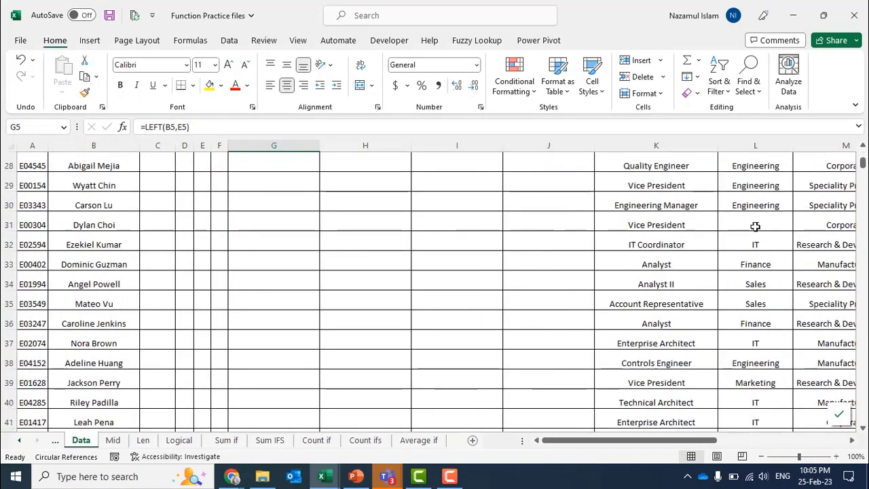
drag(756, 219, 754, 241)
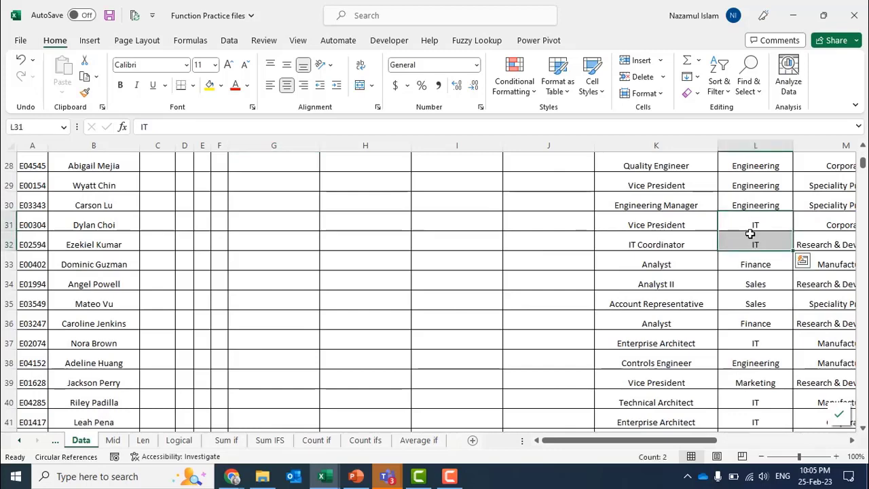
click(361, 84)
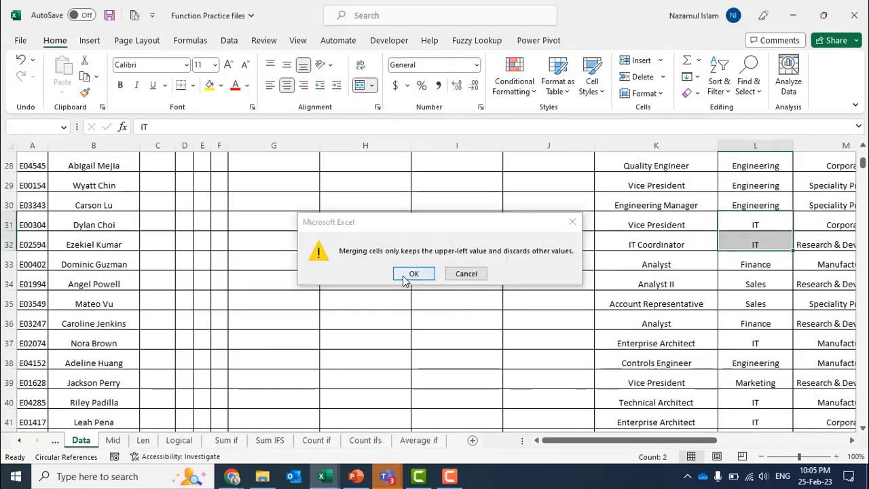
click(403, 277)
click(287, 64)
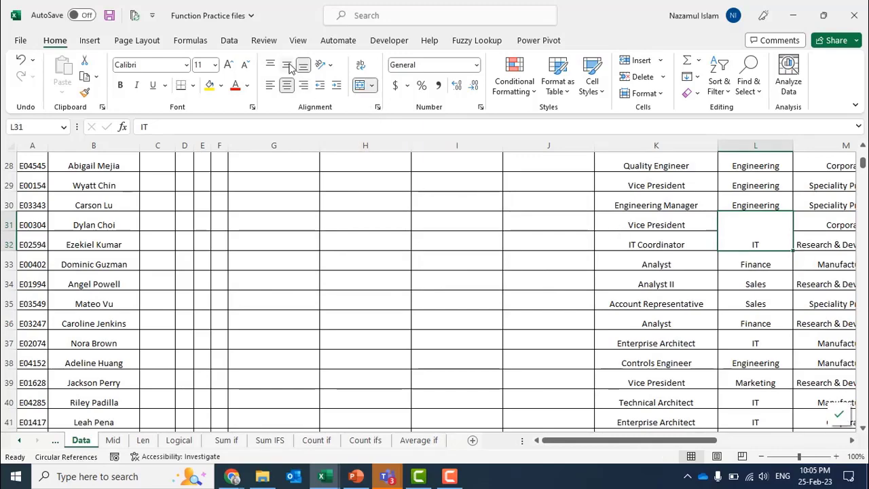
click(600, 278)
Look through the rows around the merged Department cell, then select the entire sheet to check for merged cells
scroll(457, 338, up, 9)
scroll(457, 337, down, 15)
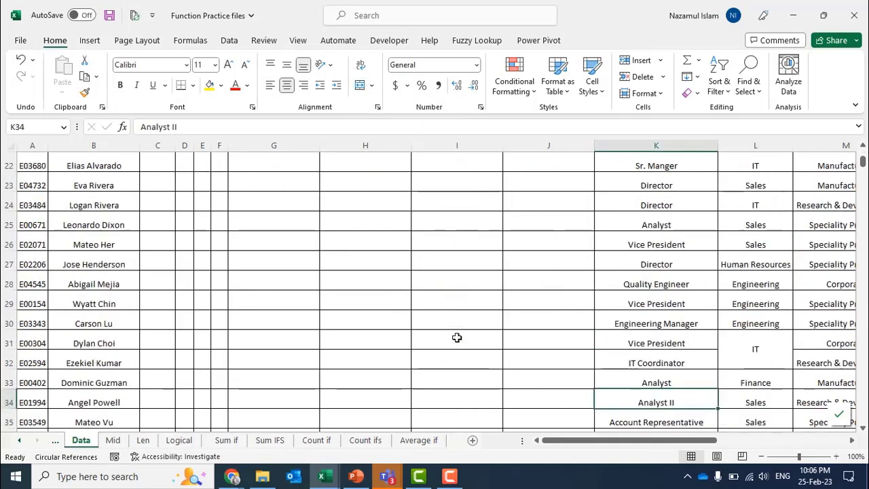
scroll(457, 337, down, 11)
scroll(457, 338, down, 1)
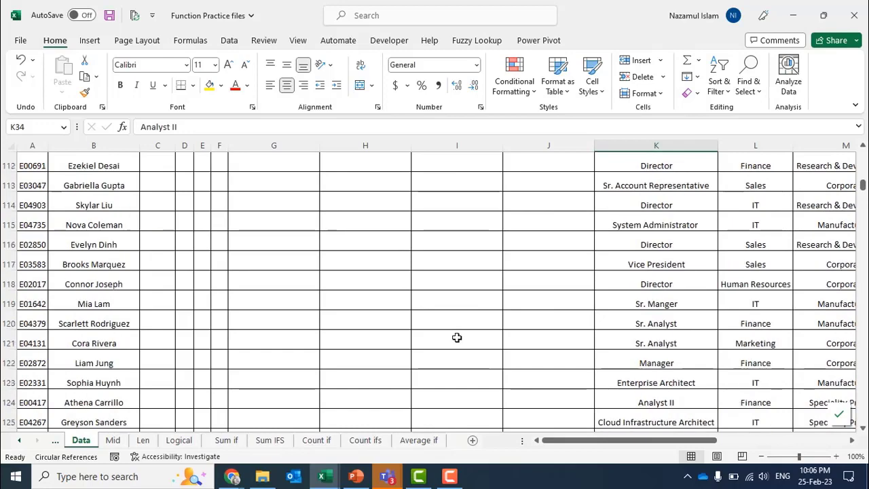
scroll(457, 338, up, 20)
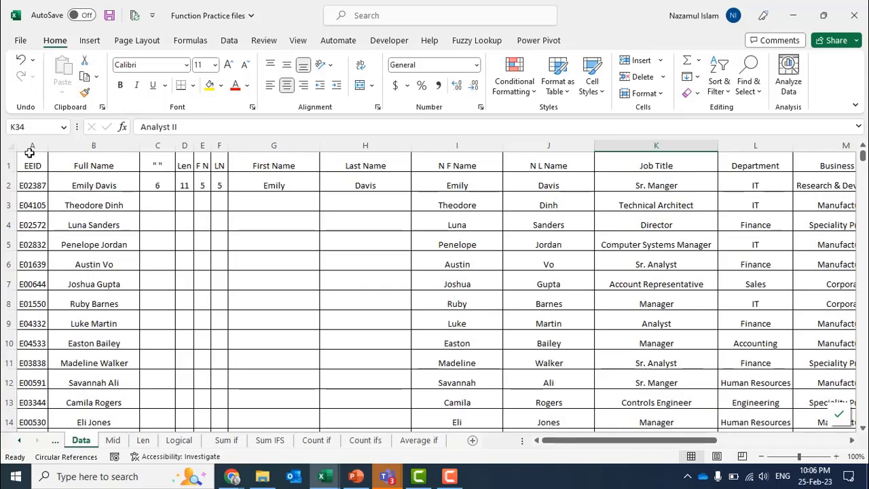
click(10, 145)
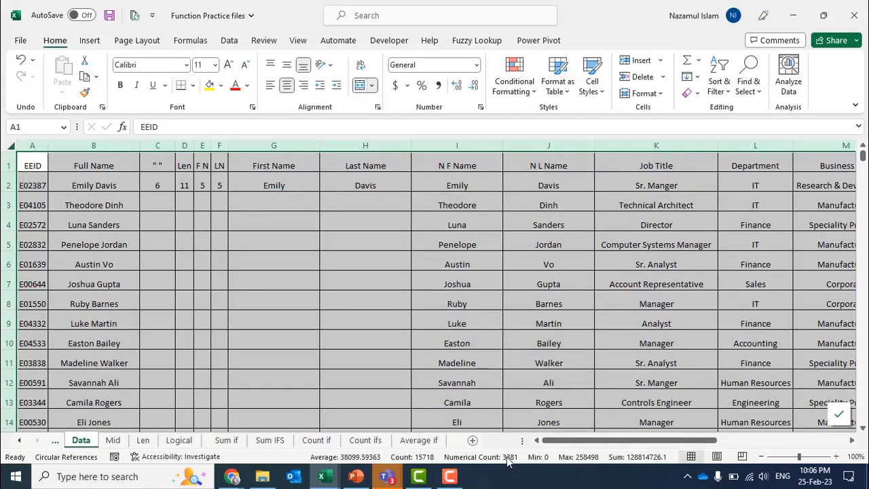
Examine the selected data down its rows and across to the Exit Date column, return to the first column, and release the selection
drag(554, 440, 618, 441)
scroll(520, 316, down, 5)
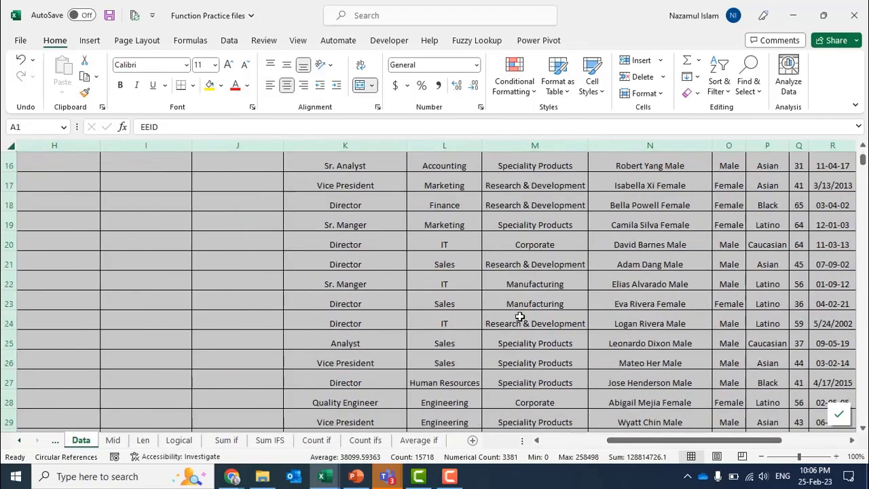
scroll(520, 317, down, 12)
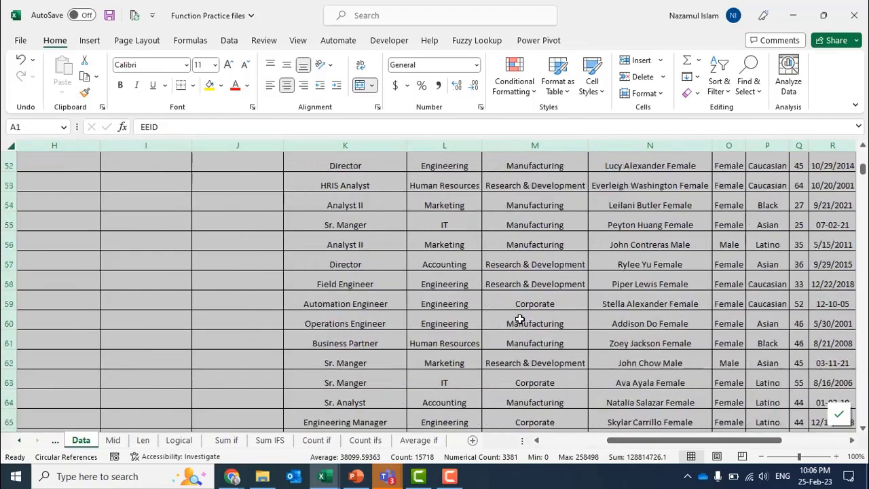
scroll(519, 320, up, 17)
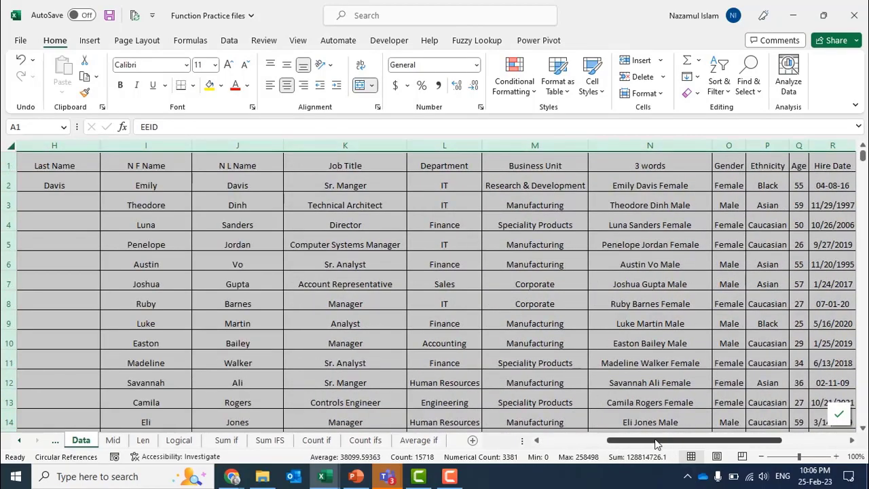
drag(657, 443, 776, 445)
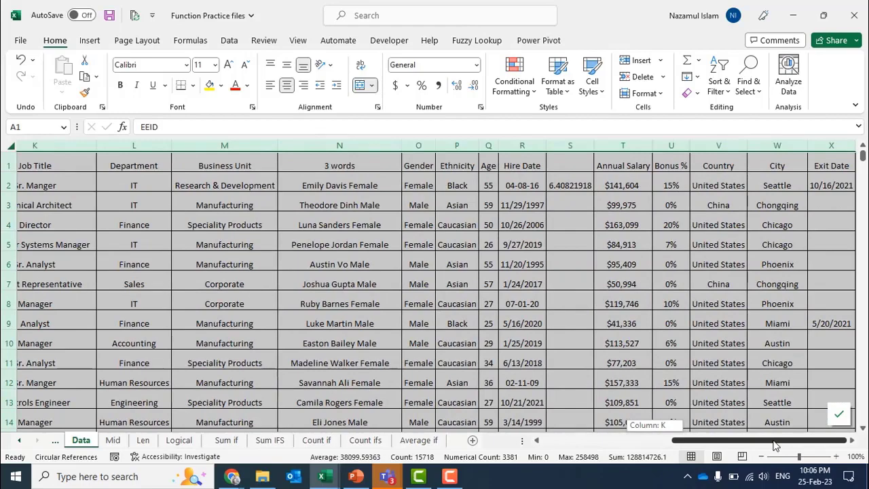
drag(674, 446, 257, 410)
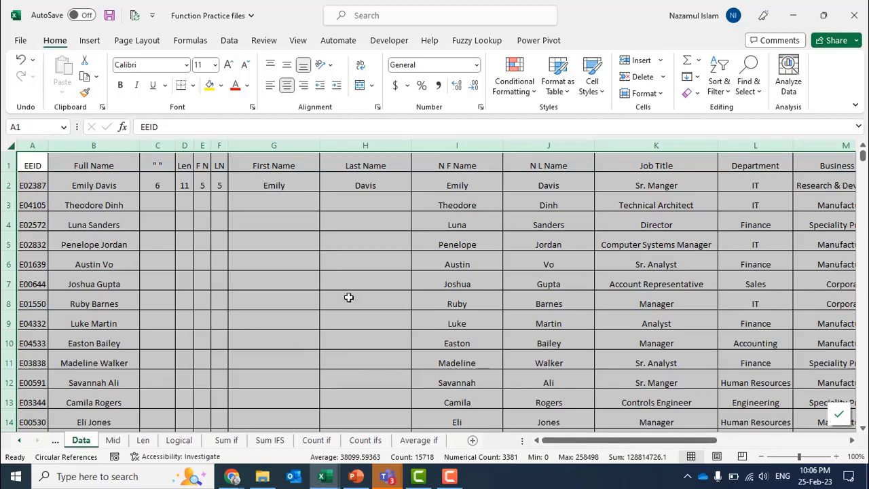
click(154, 288)
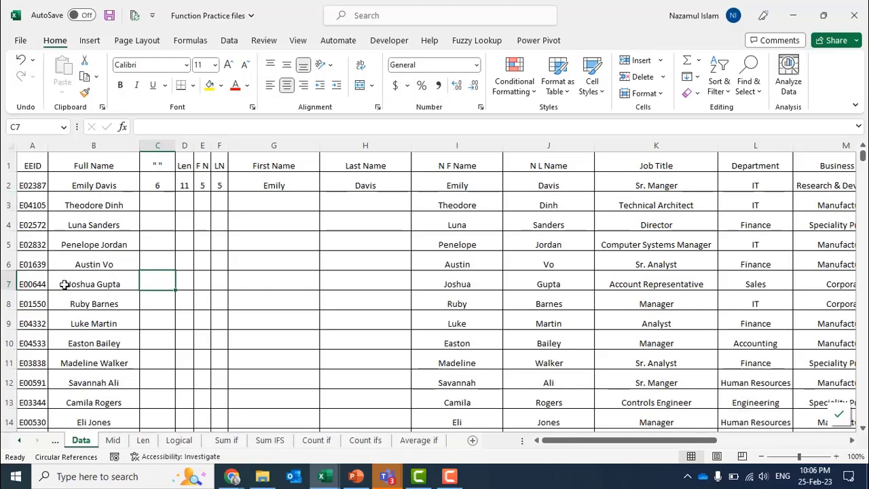
click(9, 146)
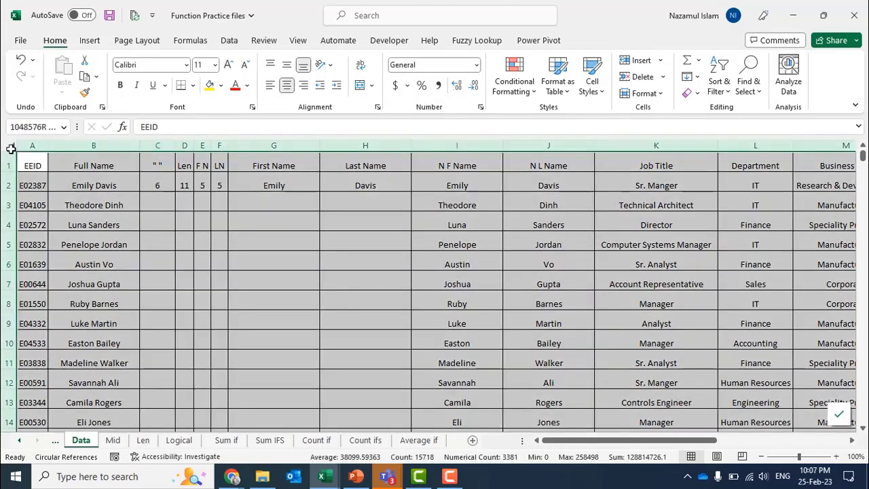
click(195, 295)
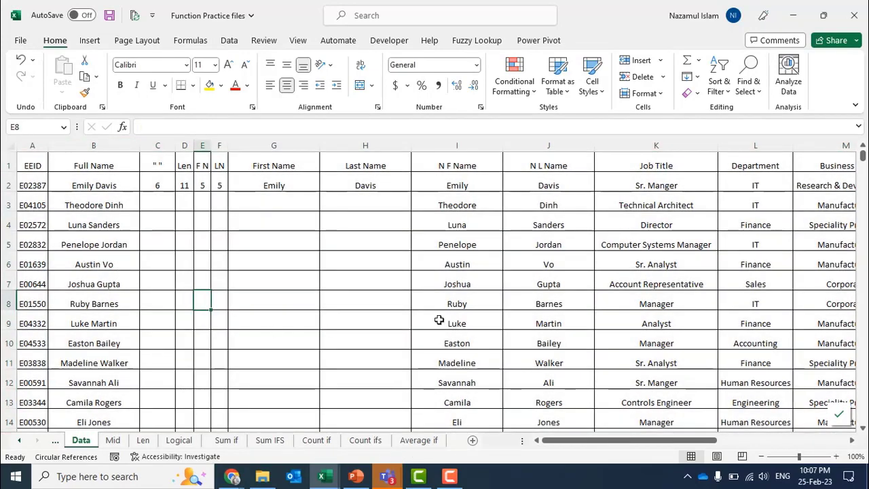
scroll(449, 314, down, 5)
scroll(466, 337, up, 5)
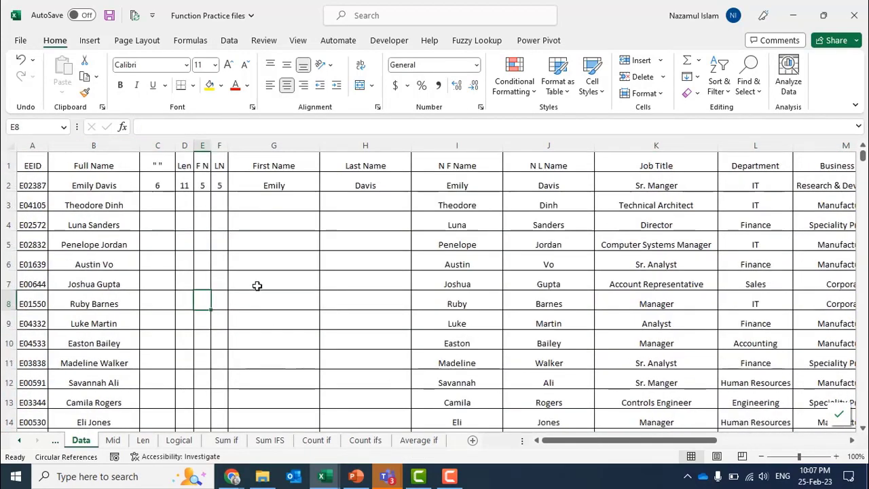
click(257, 285)
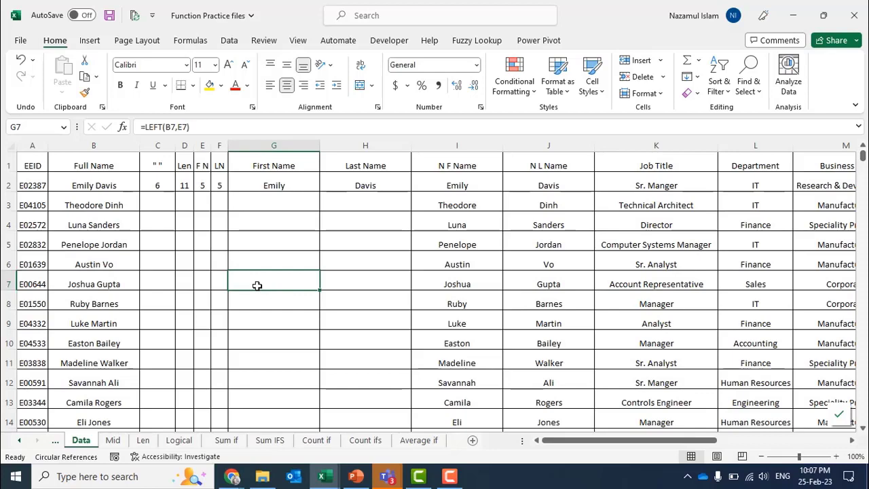
Select the entire Data sheet and display the formulas in its cells instead of their values
click(8, 144)
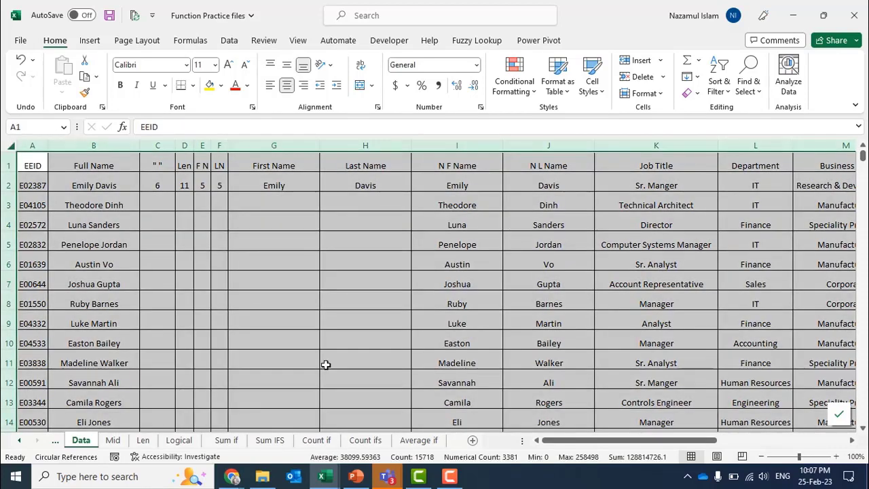
key(ctrl+grave)
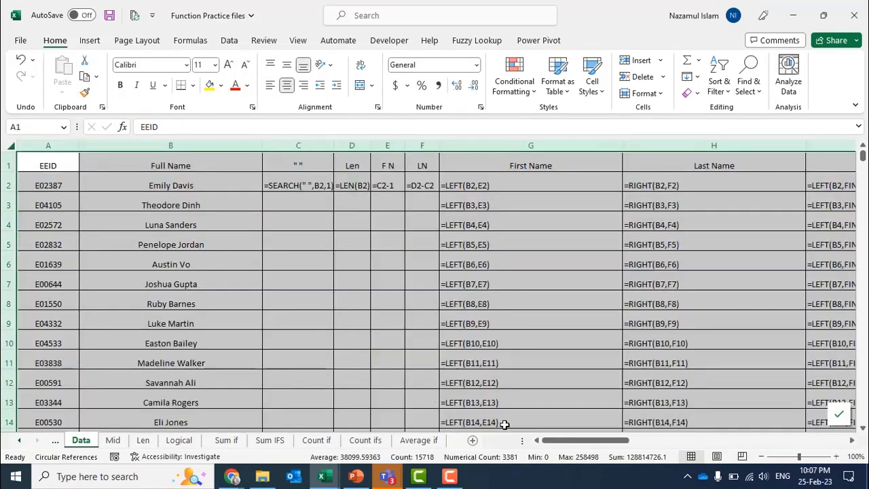
Fill the headers of the formula columns, cells C1:J1, with yellow
drag(553, 441, 394, 436)
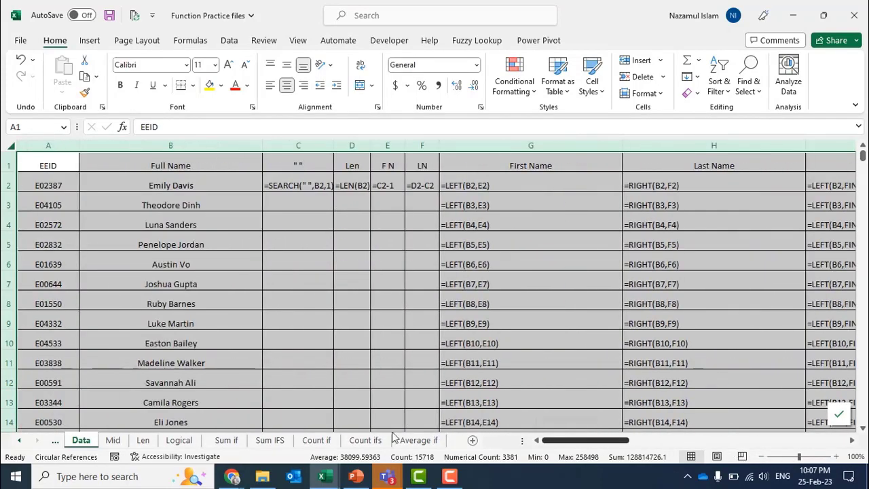
click(306, 162)
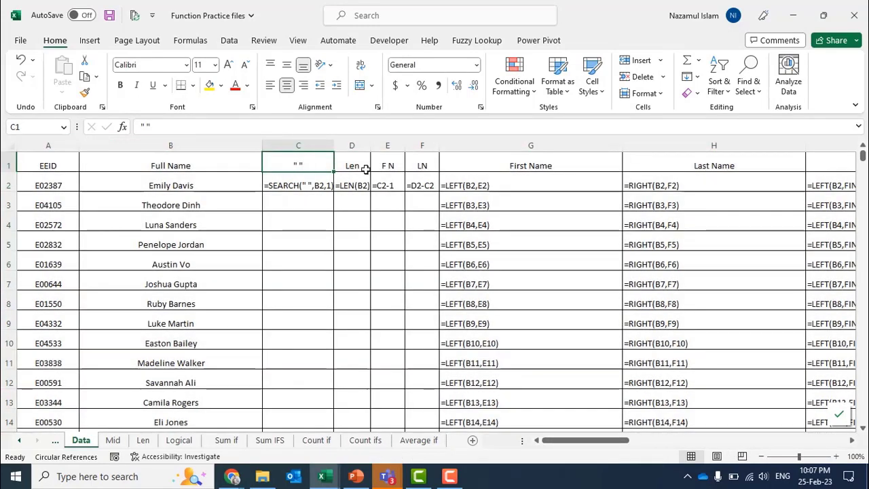
key(shift+Right)
key(shift+Right)
key(shift+Right)
key(shift+Right)
key(shift+Right)
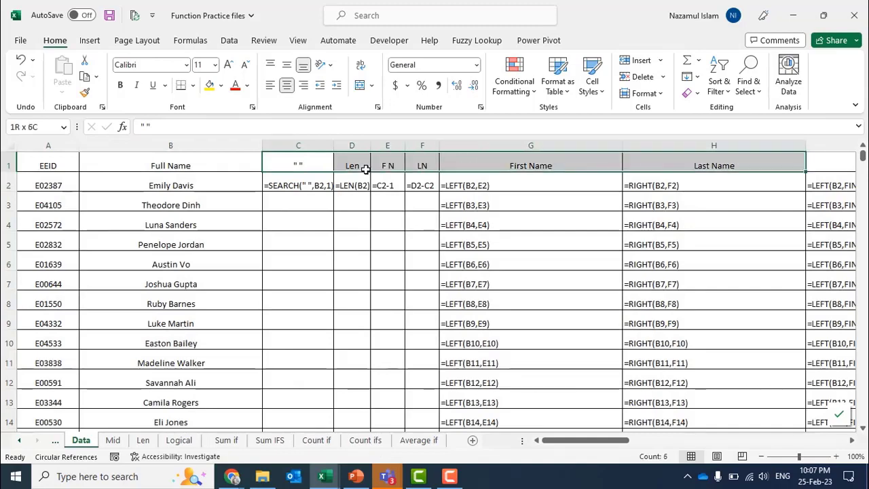
key(shift+Right)
key(shift+Right)
key(shift+Right)
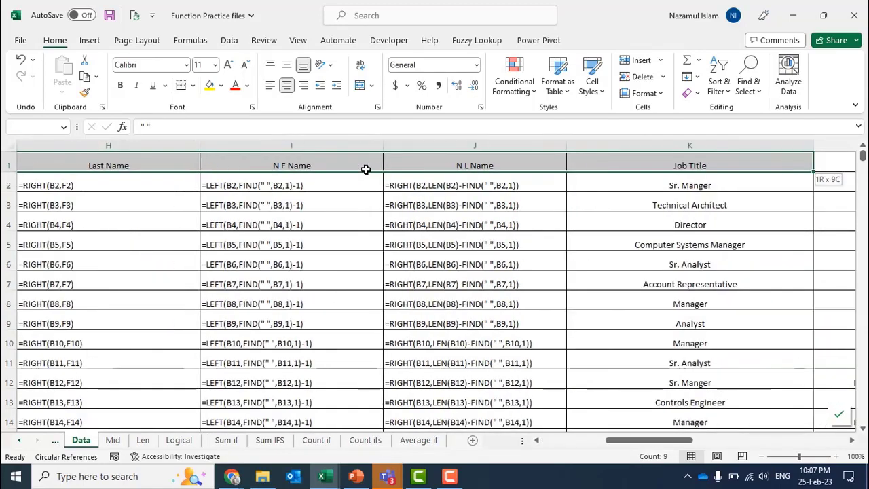
key(shift+Left)
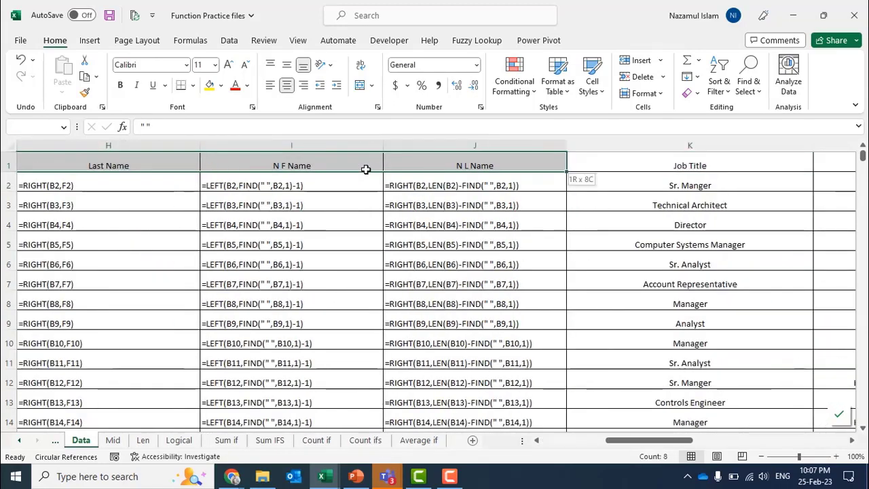
click(210, 87)
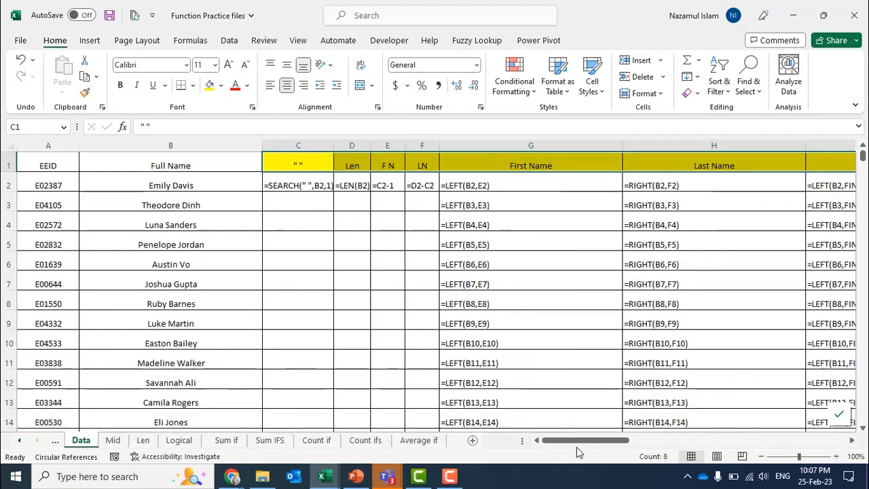
Fill the "3 words" header in N1 with yellow and check the remaining columns for formulas
drag(571, 446, 702, 446)
click(592, 160)
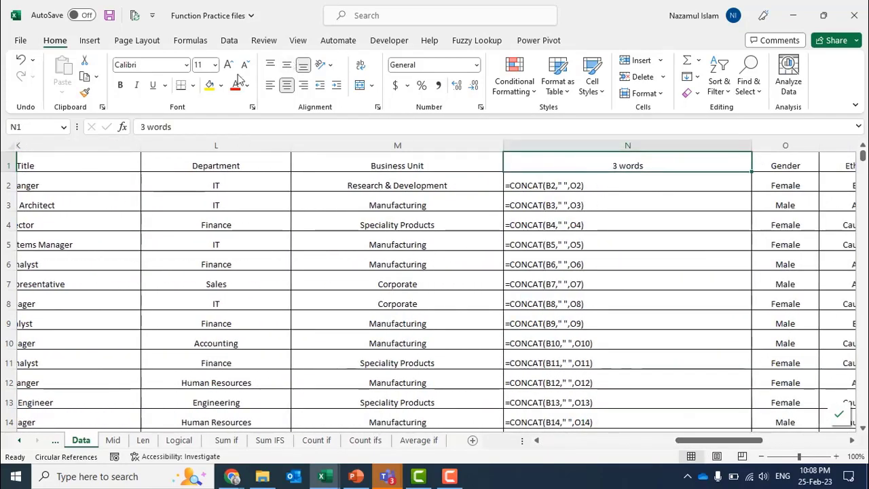
click(210, 87)
drag(695, 441, 779, 448)
scroll(265, 396, left, 5)
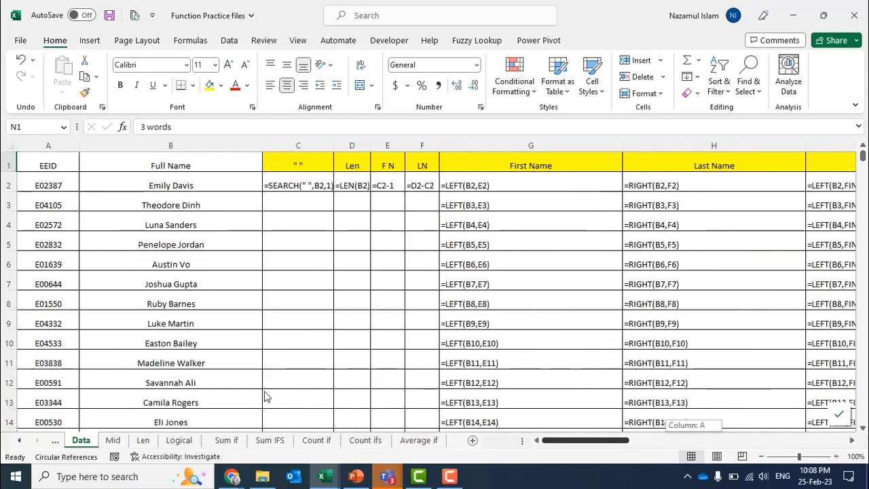
Examine the formulas down the First Name column to the end of the sheet and return to its header
scroll(512, 237, down, 3)
scroll(512, 238, up, 3)
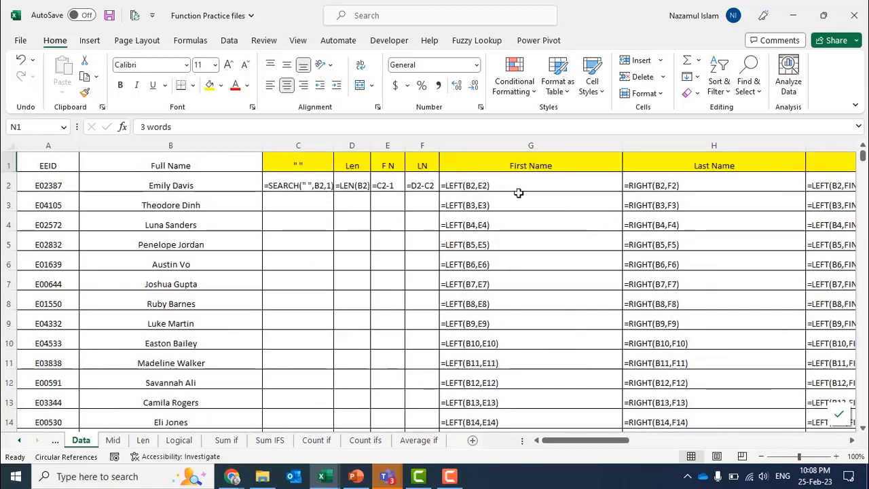
click(522, 178)
key(ctrl+Down)
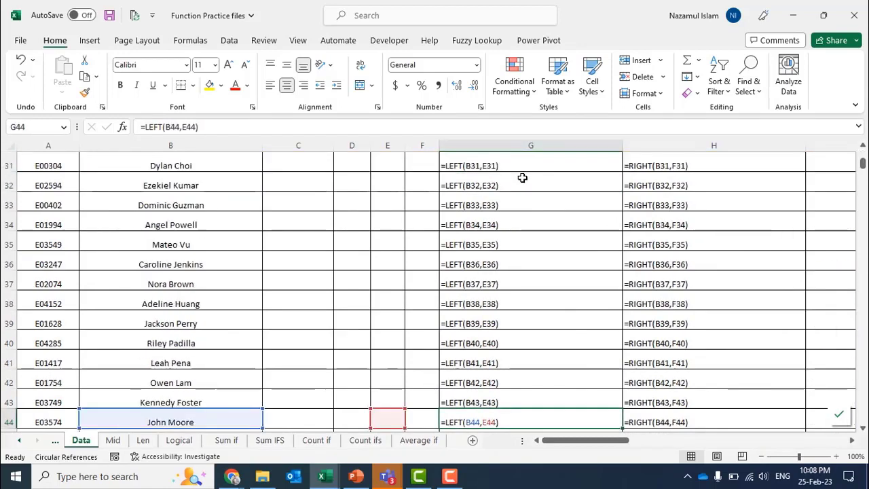
key(ctrl+Down)
key(ctrl+Down)
key(ctrl+Down)
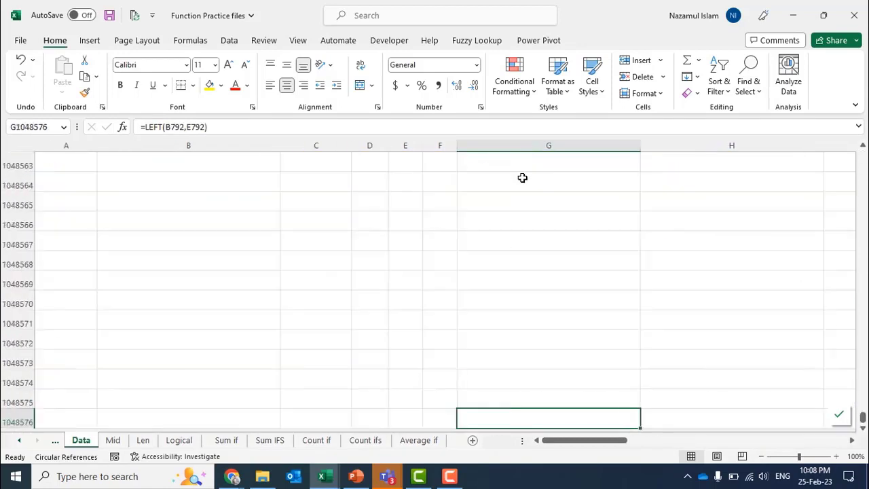
key(ctrl+Up)
key(ctrl+Up)
key(ctrl+Up)
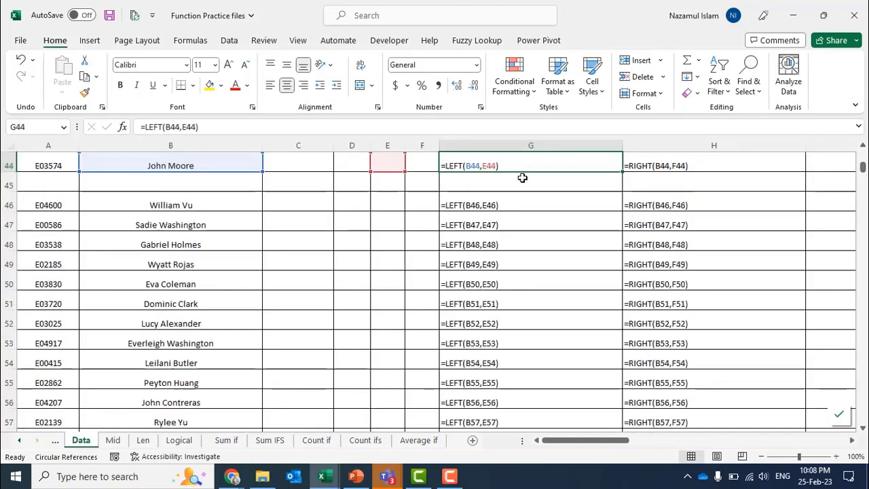
key(ctrl+Up)
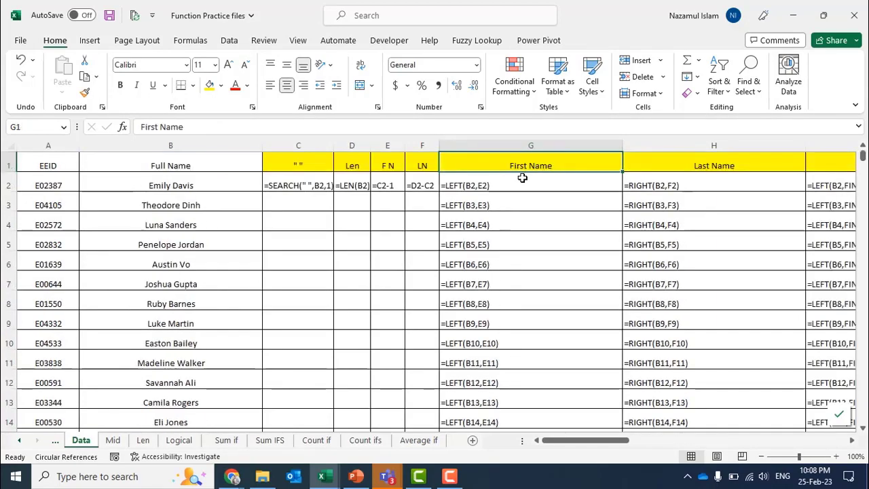
scroll(411, 251, down, 20)
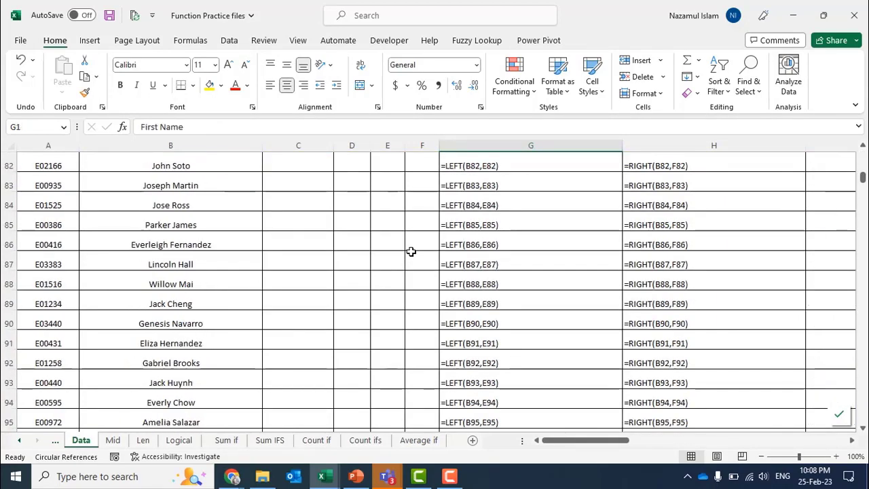
scroll(411, 252, down, 10)
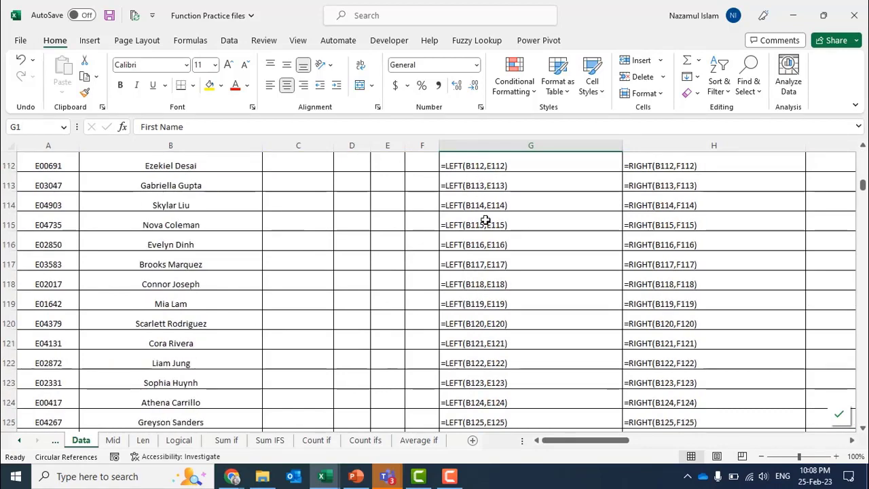
scroll(492, 269, down, 3)
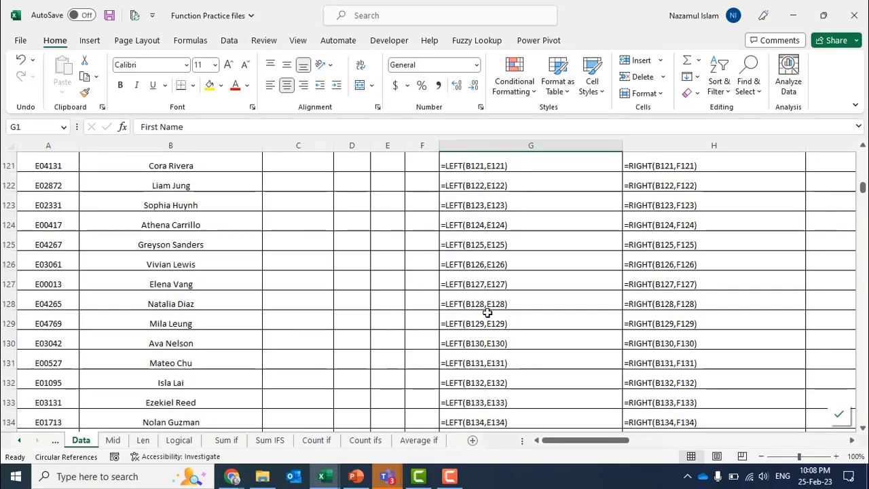
scroll(488, 311, down, 1)
scroll(488, 312, up, 20)
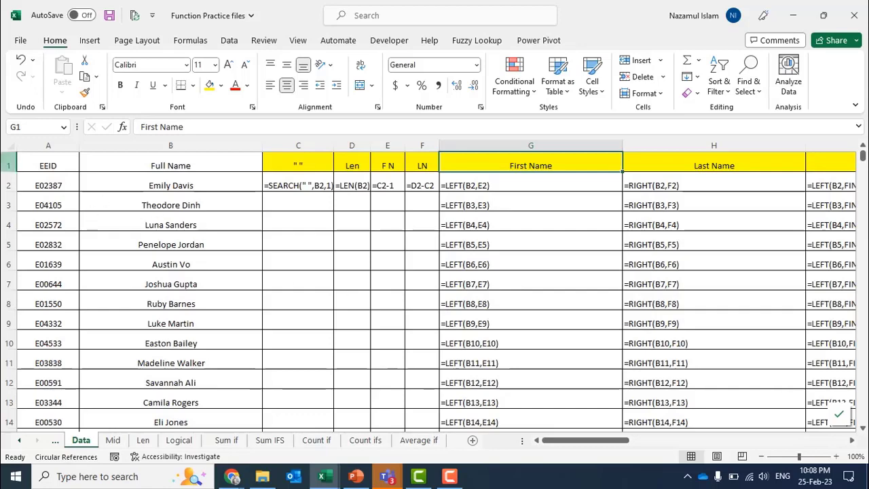
Select the entire Data sheet and switch its cells back from formulas to values
click(6, 147)
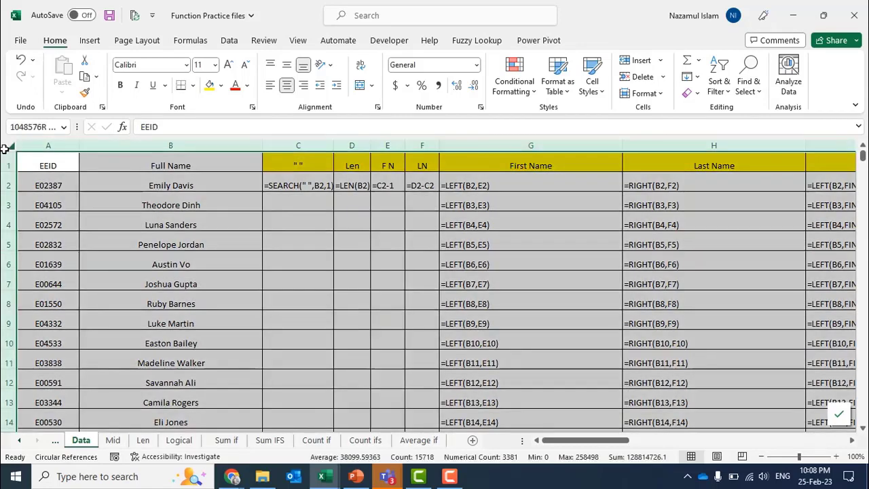
key(ctrl+grave)
click(276, 281)
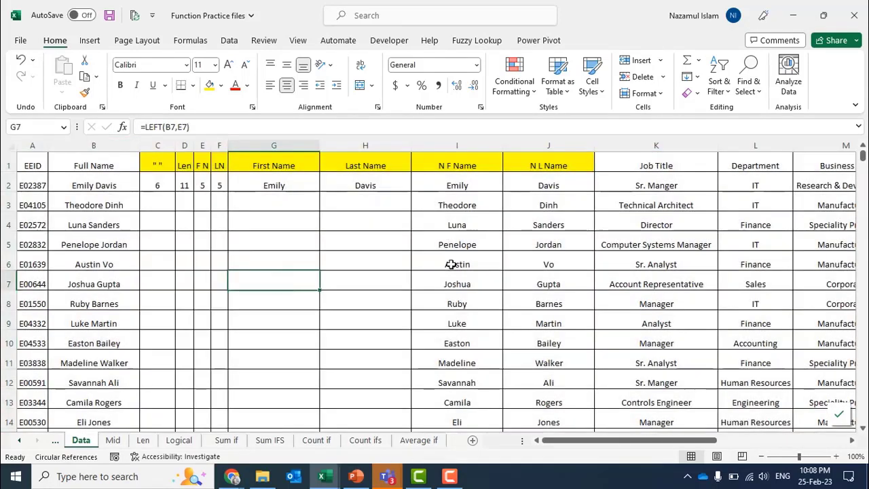
scroll(537, 302, down, 4)
scroll(535, 298, up, 4)
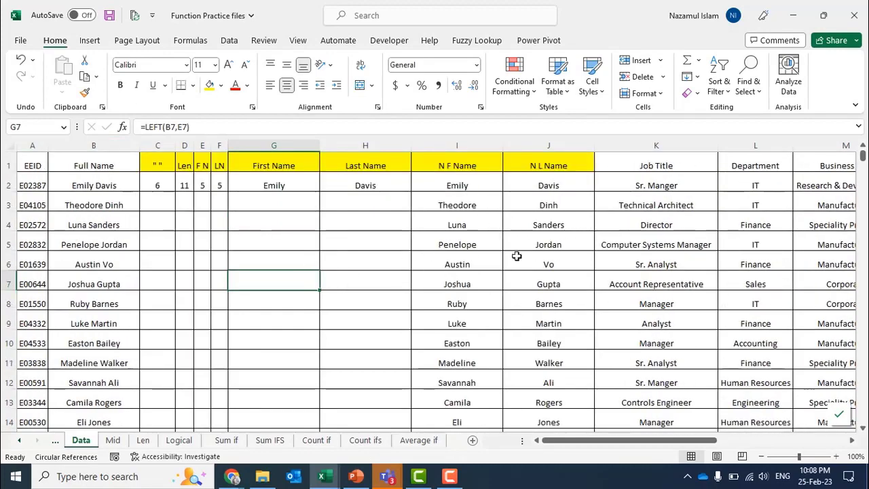
Inspect the formulas in I3 and I2 of the N F Name column and review the highlighted headers C1:J1
click(444, 202)
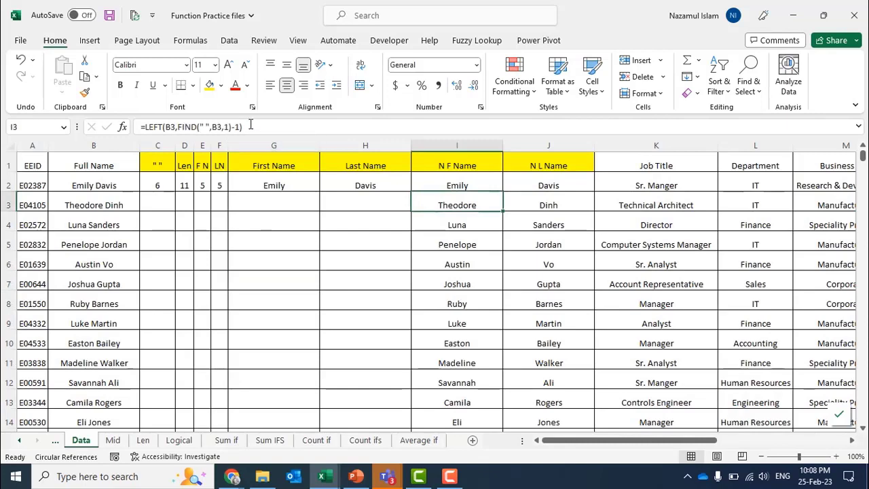
click(251, 126)
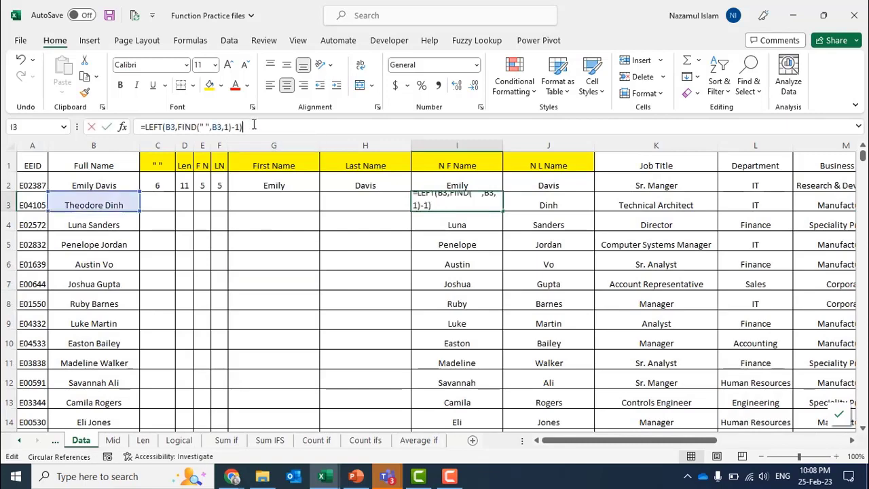
click(275, 248)
click(493, 189)
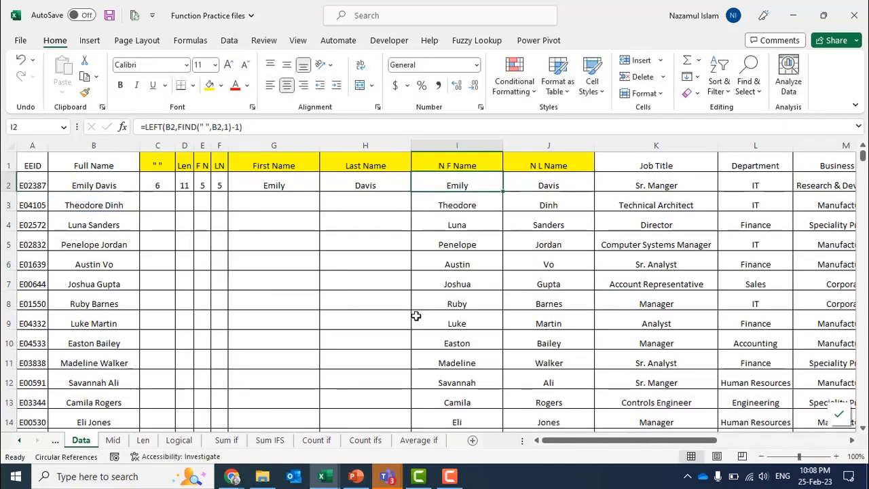
drag(155, 157, 575, 166)
click(494, 246)
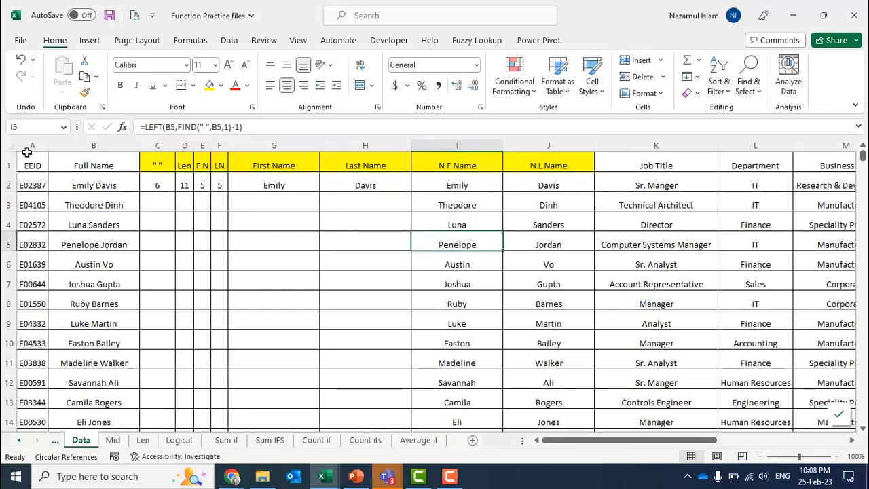
Try filling the entire sheet with red, undo the fill and release the selection
click(10, 145)
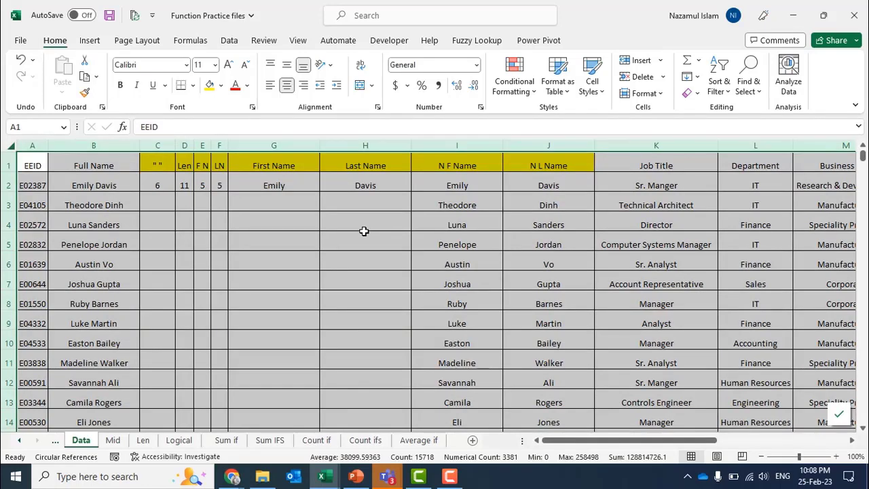
click(222, 86)
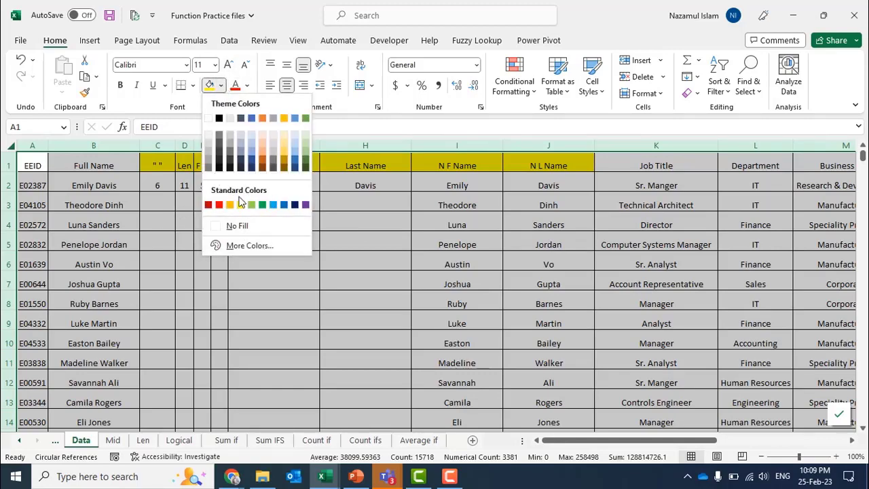
click(218, 205)
key(ctrl+z)
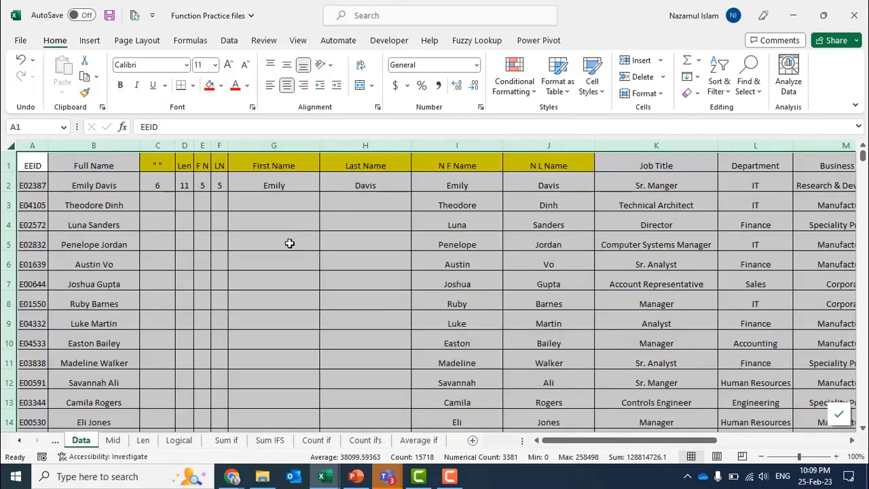
click(290, 243)
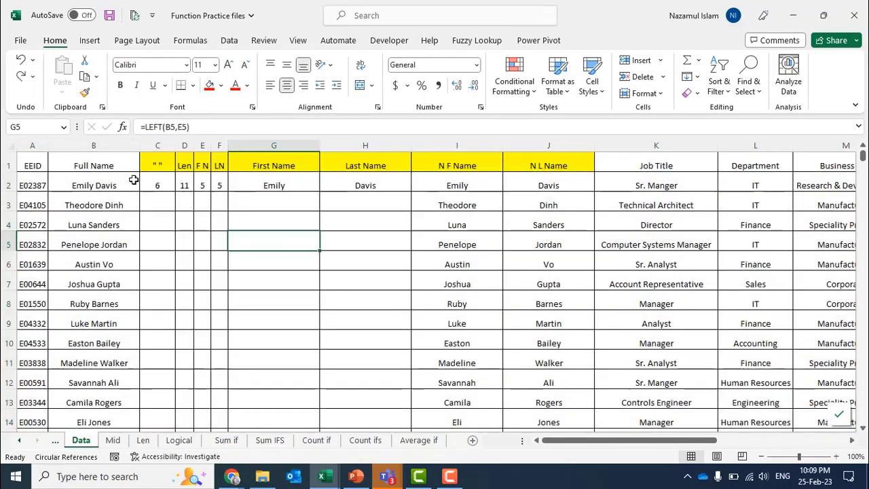
Inspect the formulas behind the N F Name and N L Name values in cells I2 and J2
click(461, 185)
click(255, 124)
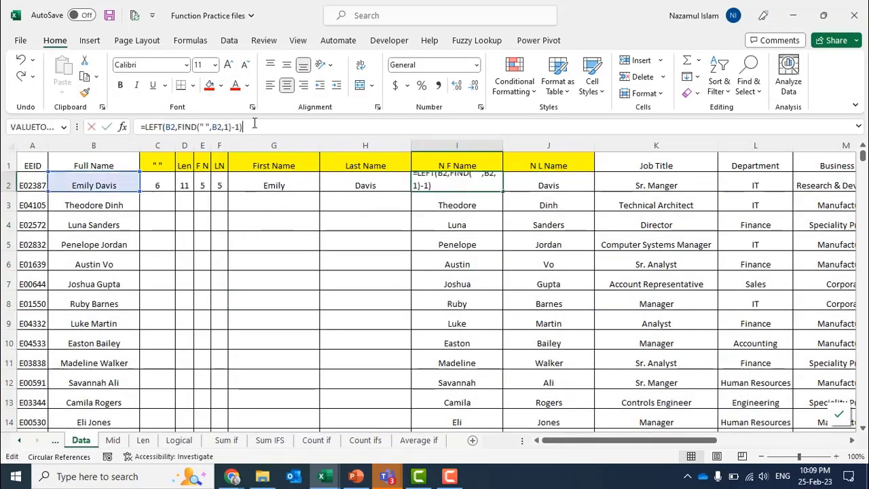
click(530, 189)
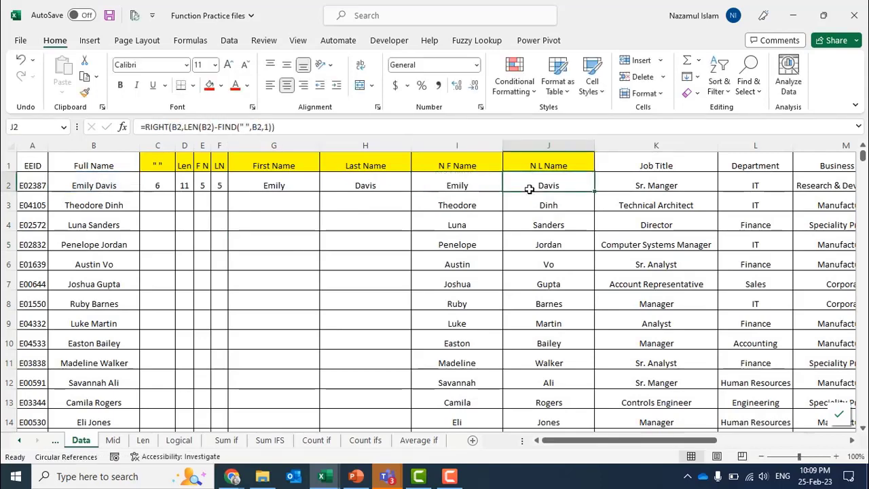
click(326, 128)
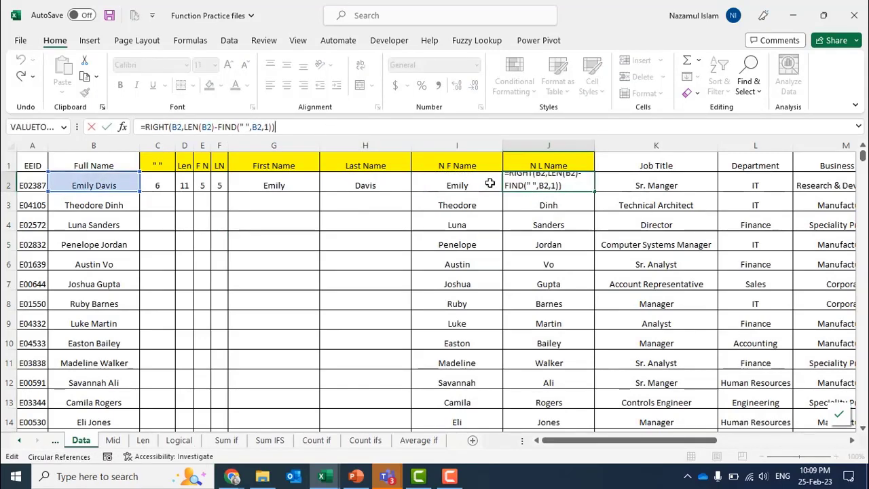
click(459, 263)
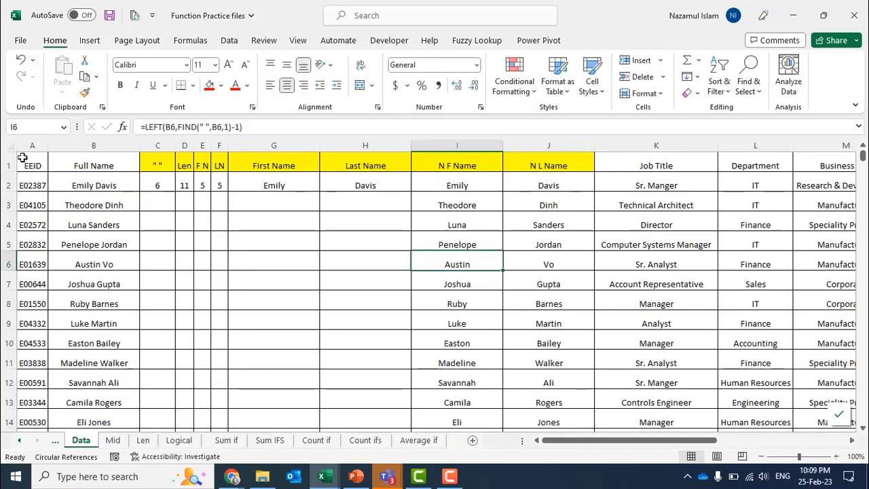
Fill the Full Name header in B1 with red and look over the rows below it
click(86, 156)
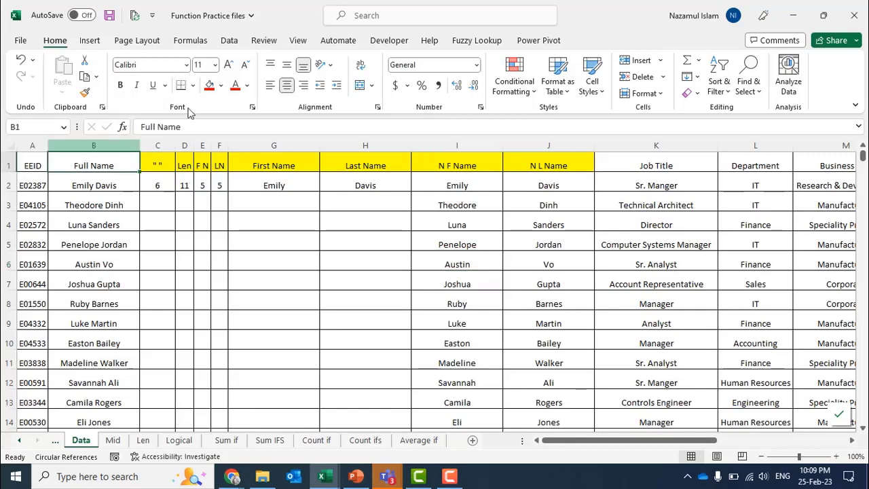
click(210, 87)
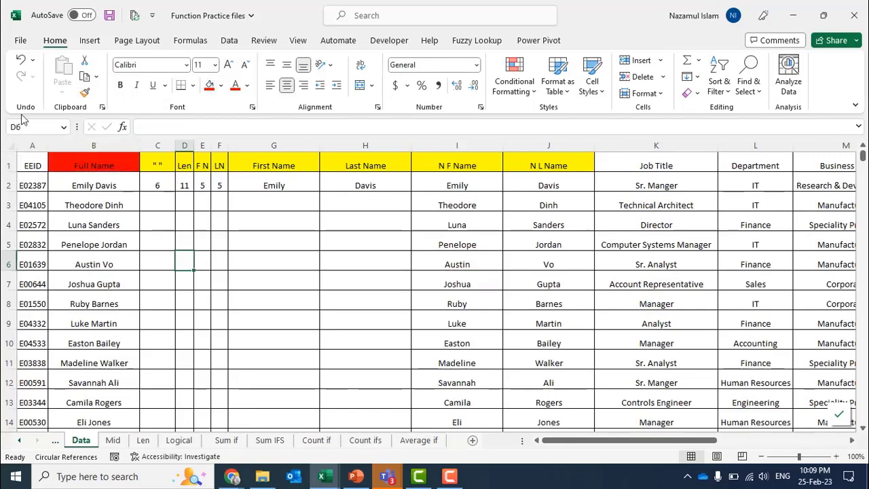
scroll(281, 301, down, 5)
scroll(282, 301, up, 5)
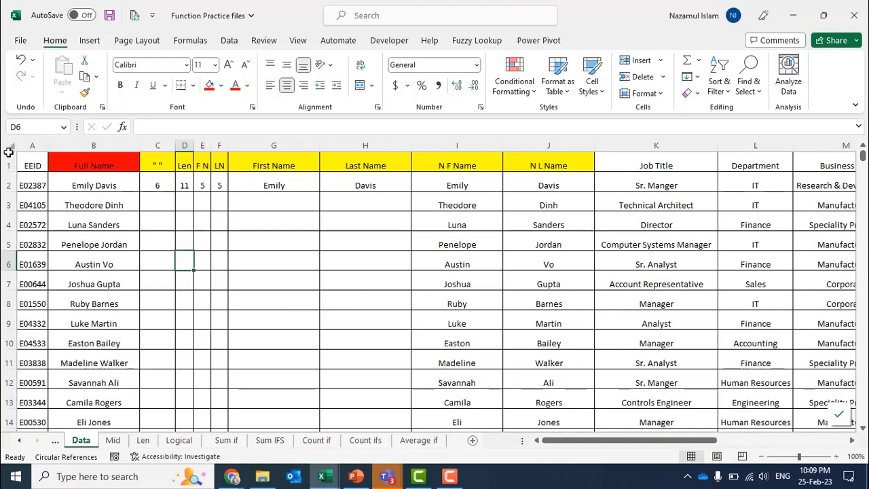
Insert a blank row above the header row and check the empty cells across it
right_click(8, 164)
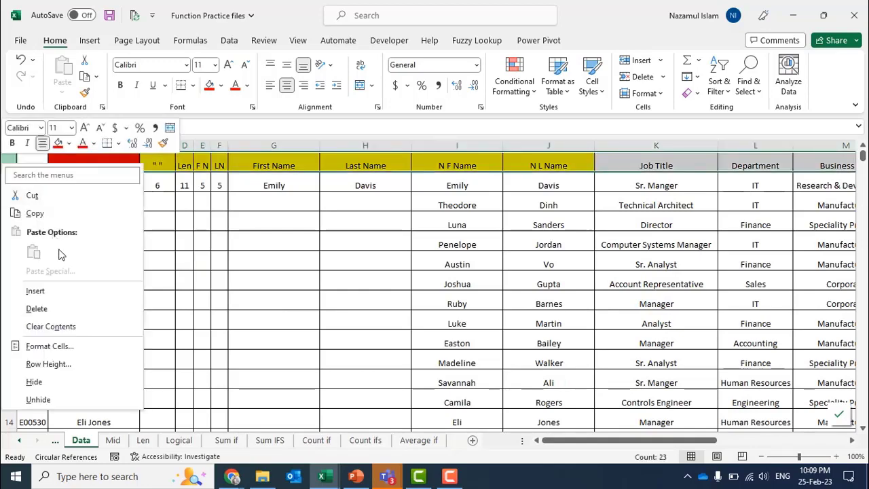
click(35, 291)
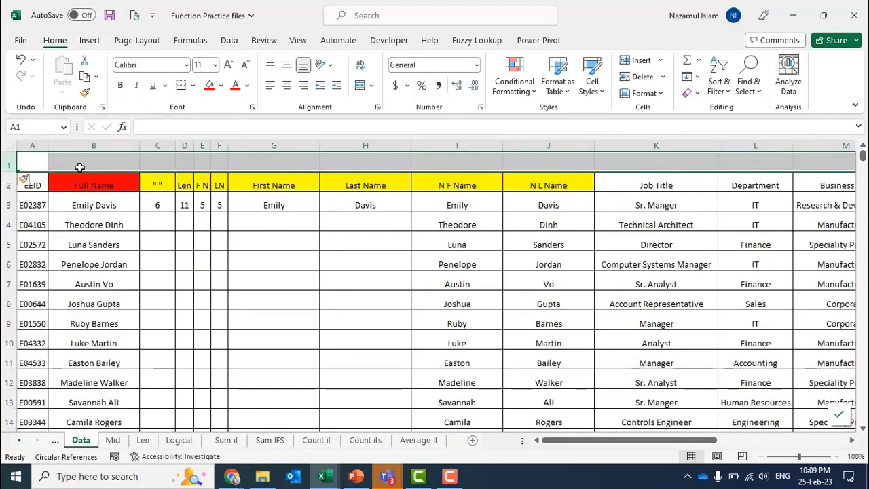
click(94, 163)
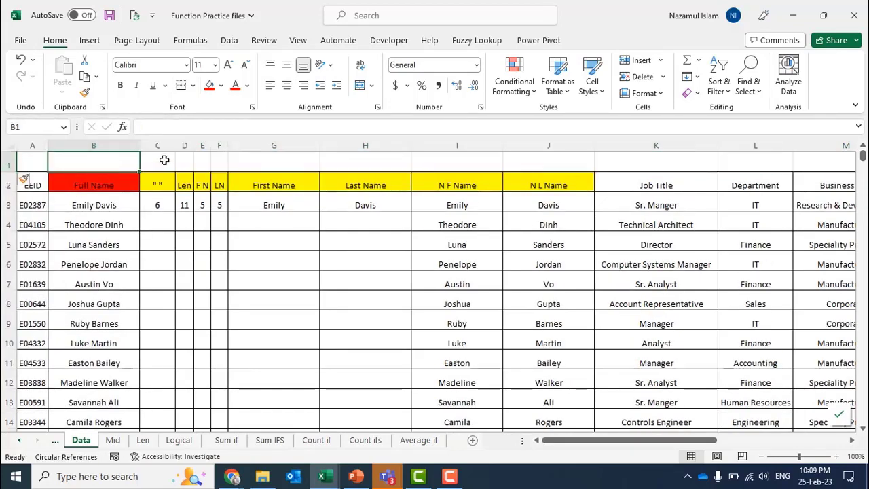
click(217, 159)
click(275, 159)
click(94, 163)
Delete the blank row 1 above the column headers and release the selection
click(7, 147)
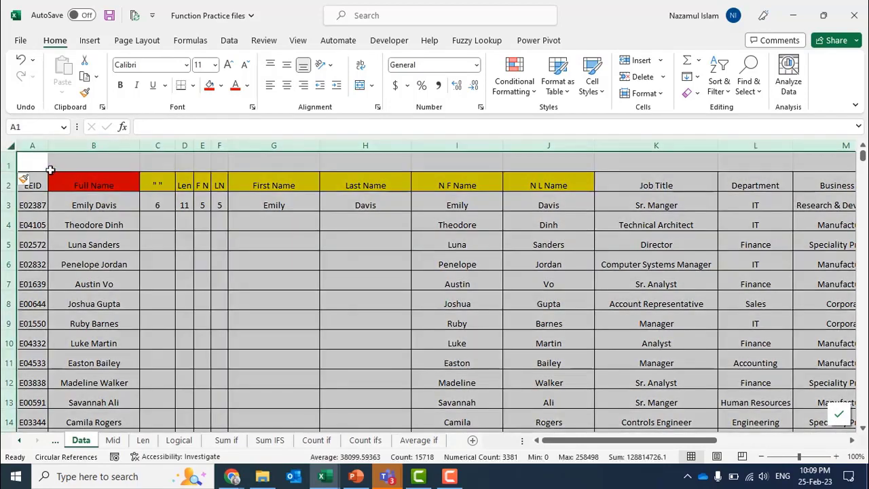
click(9, 164)
right_click(9, 164)
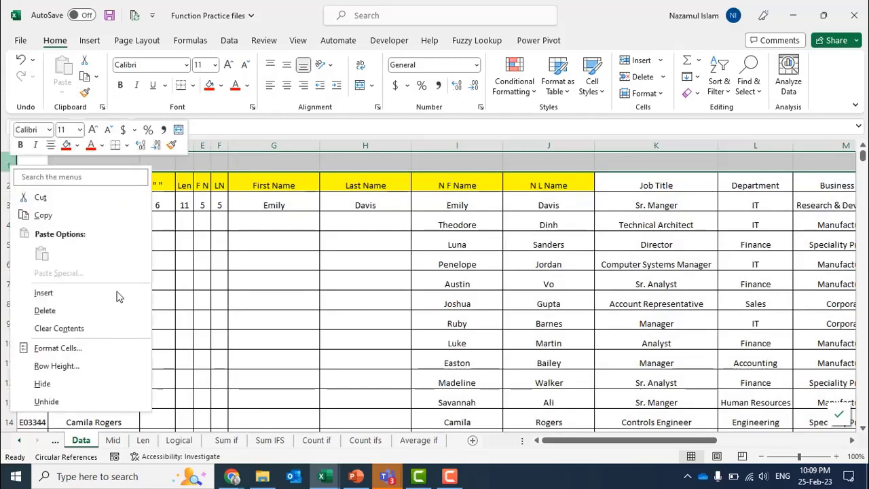
click(63, 309)
click(184, 229)
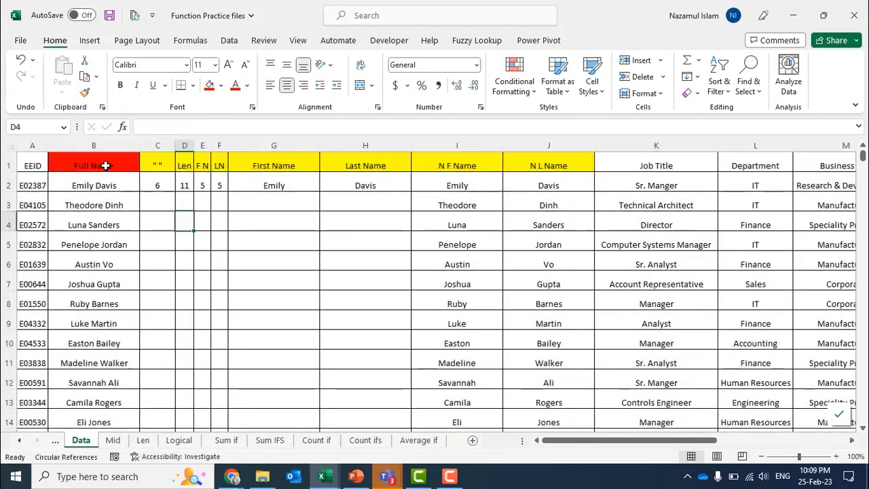
Select the entire header row of the Data sheet, starting from the Full Name header
click(102, 165)
click(9, 165)
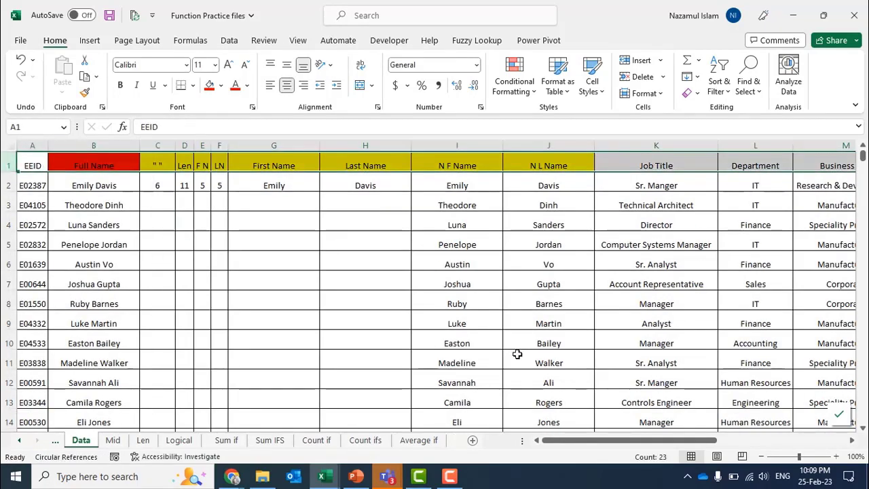